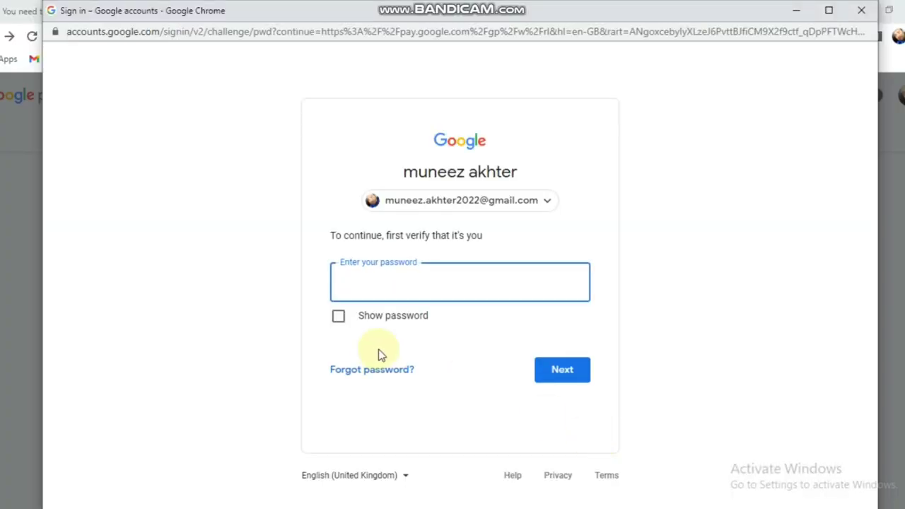
- Verify your identity with the account password to open the United States tax info questions
{"action": "left_click", "coordinate": [440, 286]}
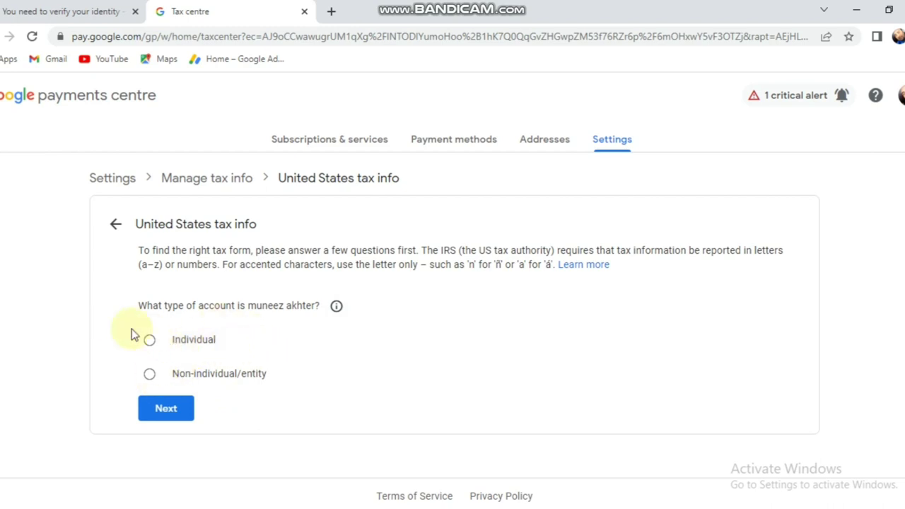
- Declare the account as an individual who is not a US citizen or resident
{"action": "left_click", "coordinate": [165, 343]}
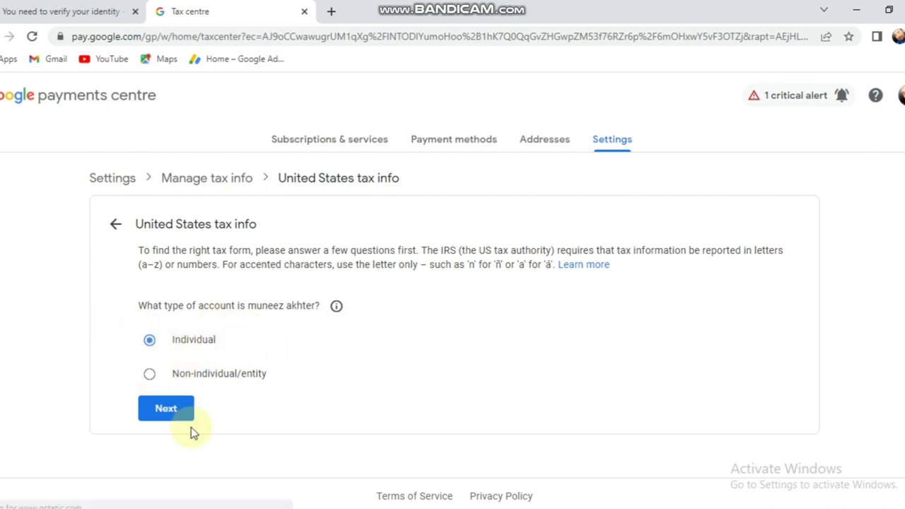
{"action": "left_click", "coordinate": [178, 413]}
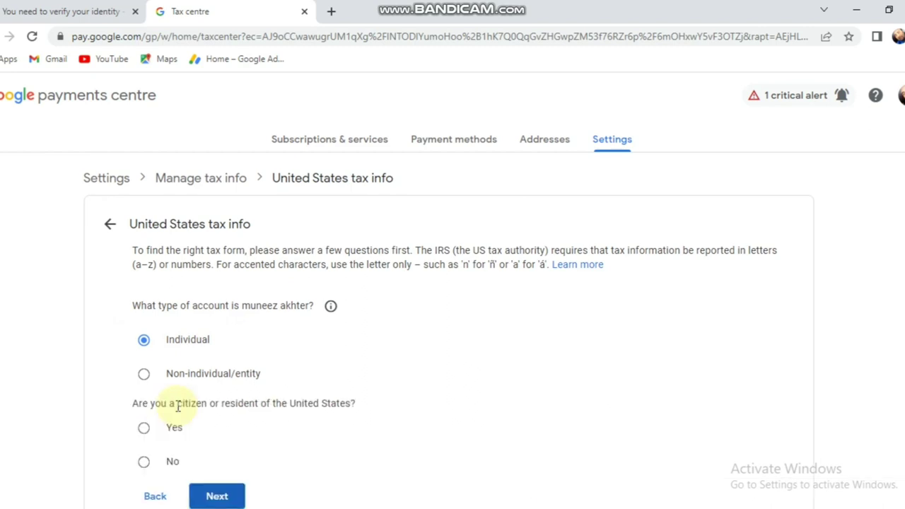
{"action": "scroll", "coordinate": [177, 408], "scroll_direction": "down", "scroll_amount": 1}
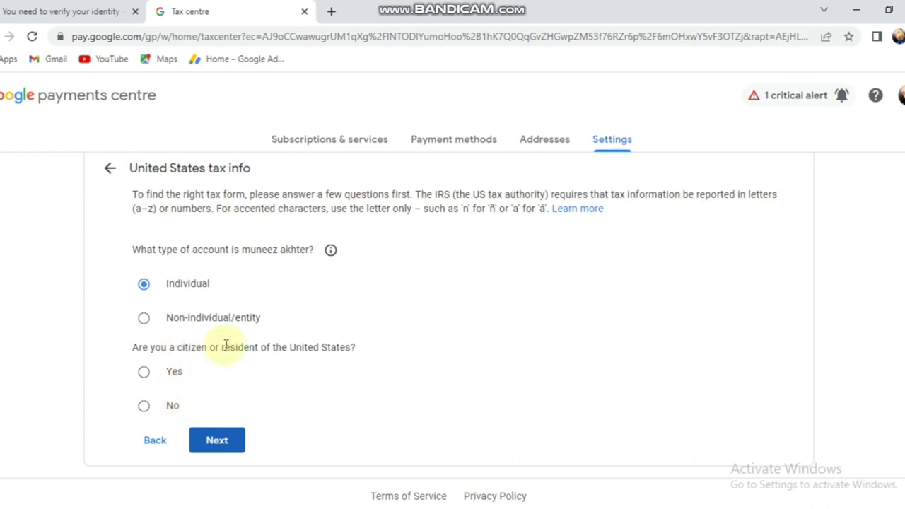
{"action": "left_click", "coordinate": [144, 407]}
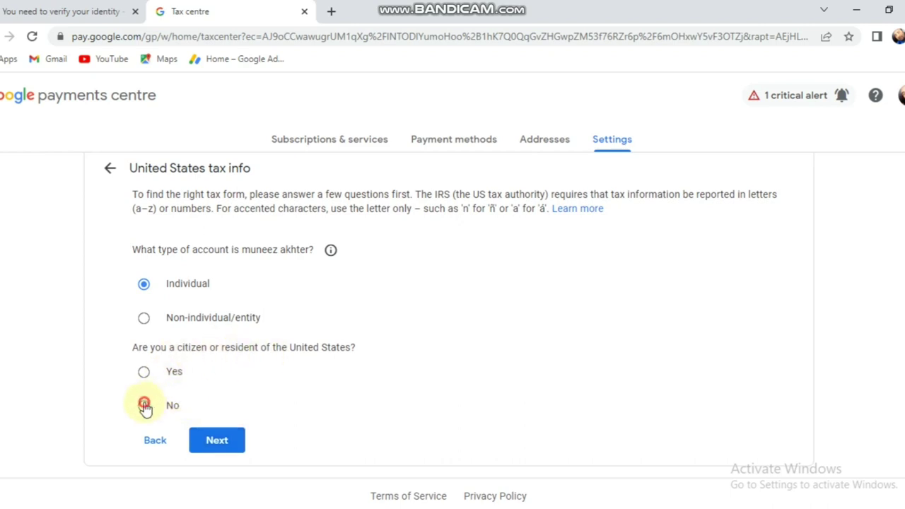
{"action": "left_click", "coordinate": [217, 440]}
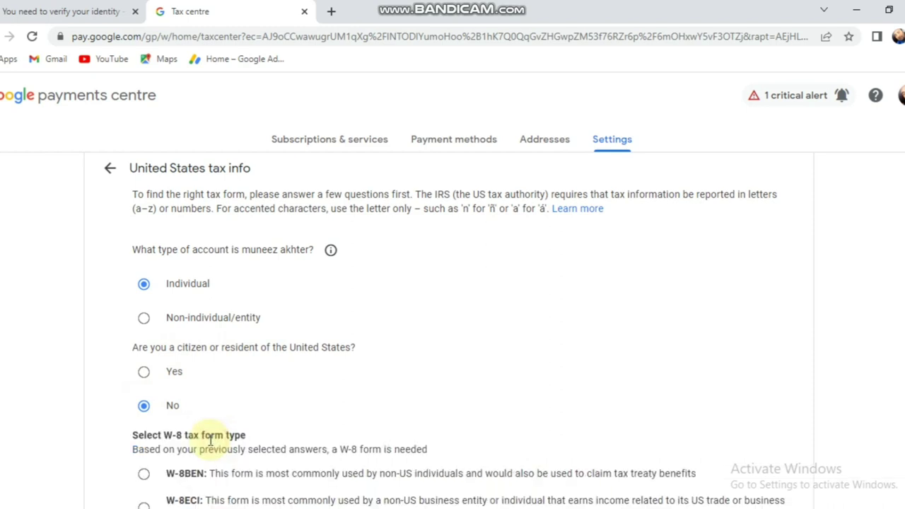
- Choose the W-8BEN form for non-US individuals
{"action": "scroll", "coordinate": [216, 441], "scroll_direction": "down", "scroll_amount": 1}
{"action": "scroll", "coordinate": [215, 447], "scroll_direction": "down", "scroll_amount": 1}
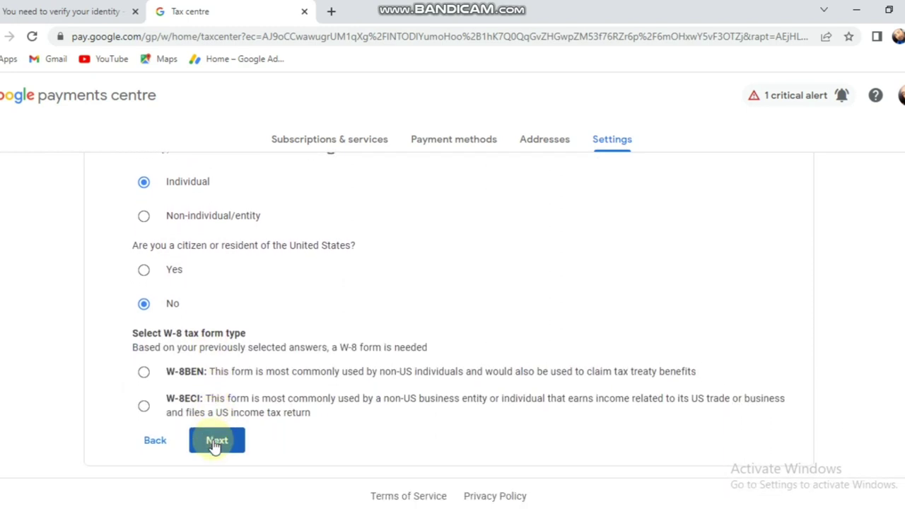
{"action": "left_click", "coordinate": [215, 445]}
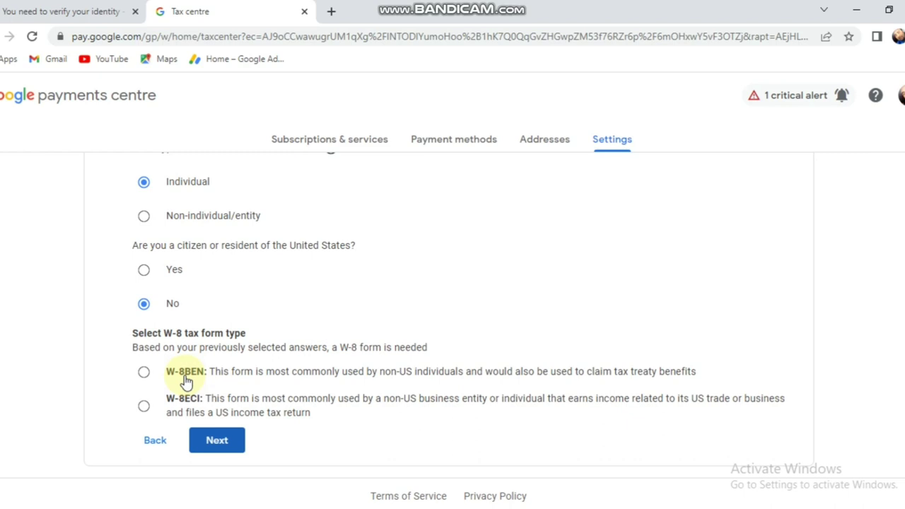
{"action": "left_click", "coordinate": [145, 374]}
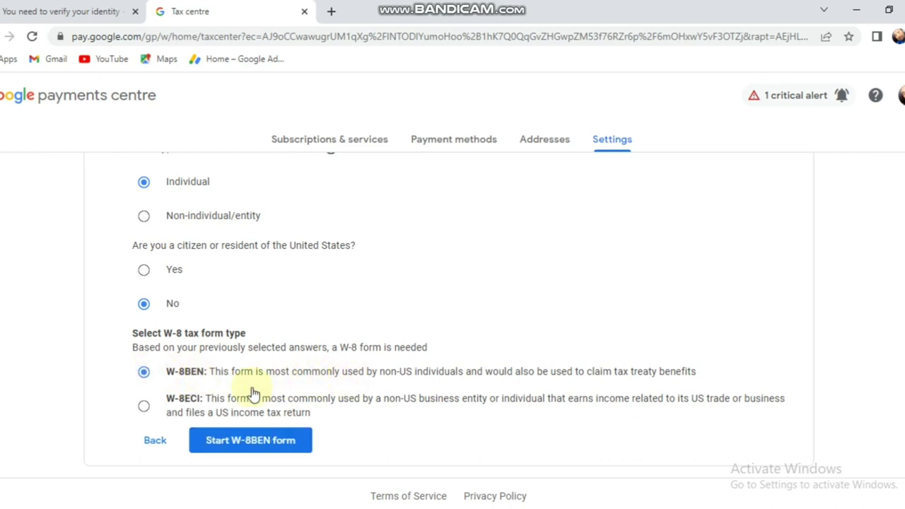
- Start the W-8BEN form and look over its tax identity section
{"action": "left_click", "coordinate": [249, 439]}
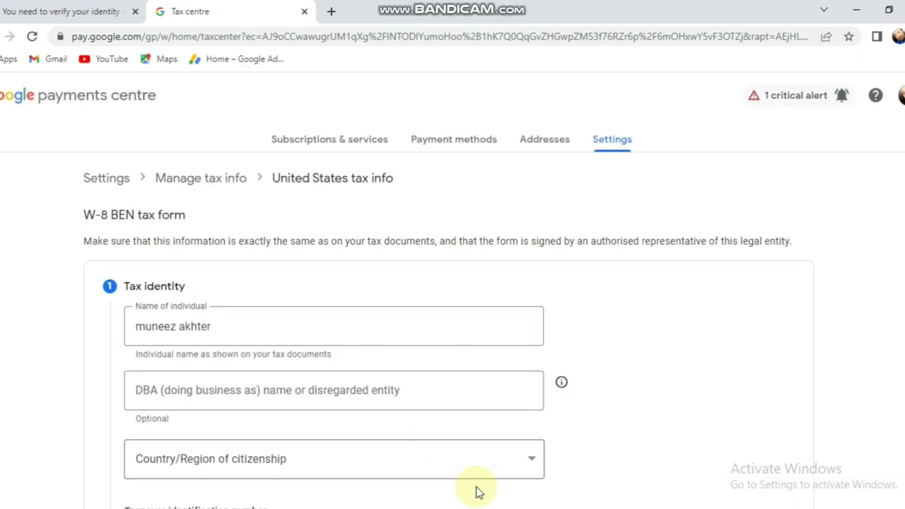
{"action": "scroll", "coordinate": [376, 356], "scroll_direction": "down", "scroll_amount": 1}
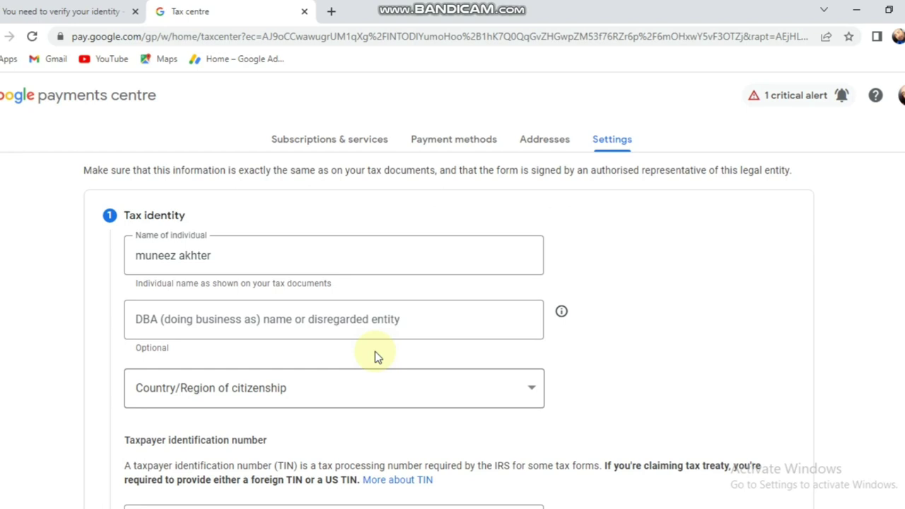
{"action": "scroll", "coordinate": [376, 357], "scroll_direction": "down", "scroll_amount": 1}
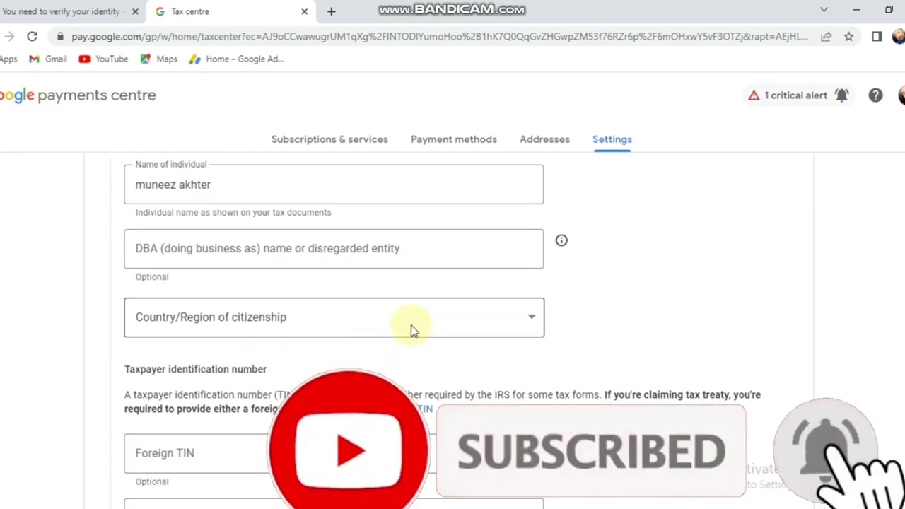
{"action": "scroll", "coordinate": [412, 330], "scroll_direction": "up", "scroll_amount": 1}
{"action": "scroll", "coordinate": [413, 327], "scroll_direction": "down", "scroll_amount": 1}
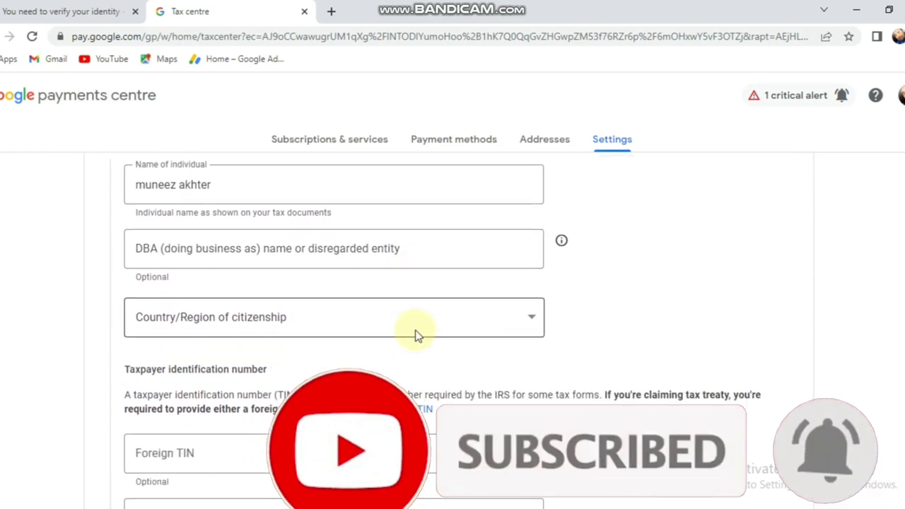
- Set the country of citizenship to Pakistan
{"action": "left_click", "coordinate": [415, 334]}
{"action": "key", "text": "p"}
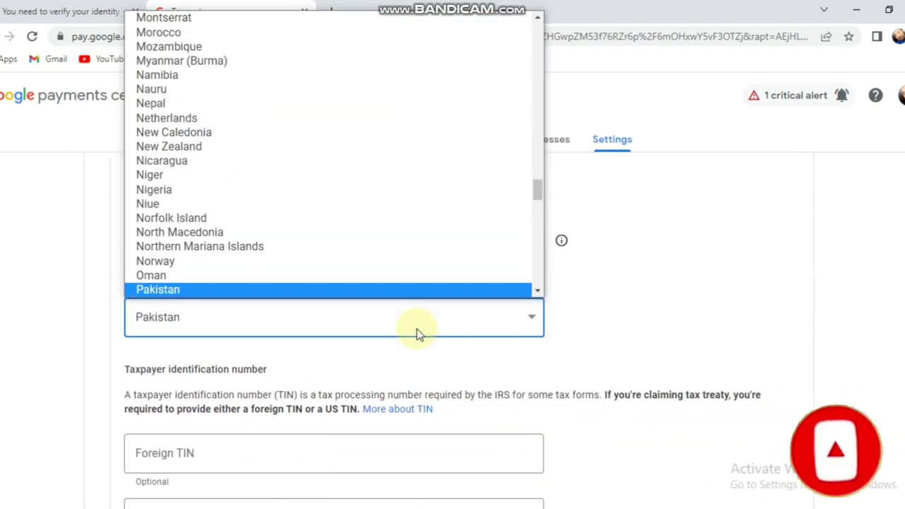
{"action": "left_click", "coordinate": [329, 289]}
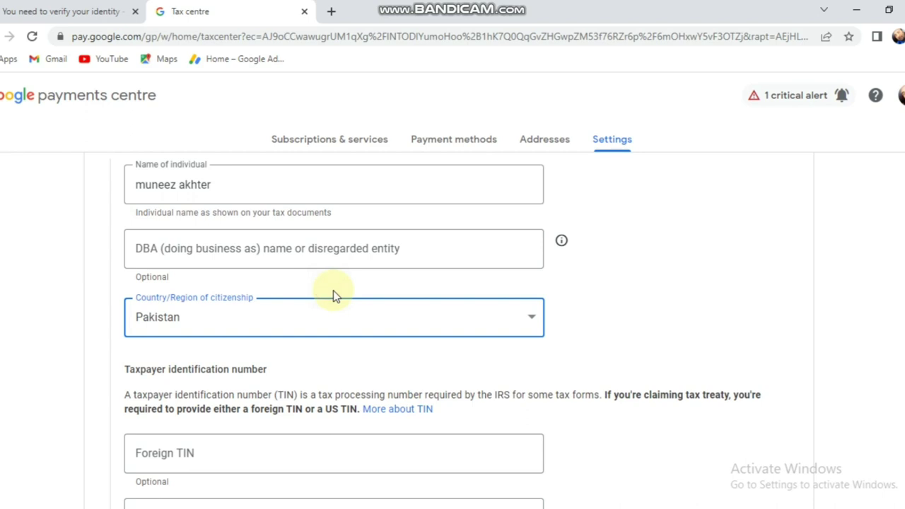
{"action": "scroll", "coordinate": [335, 296], "scroll_direction": "down", "scroll_amount": 2}
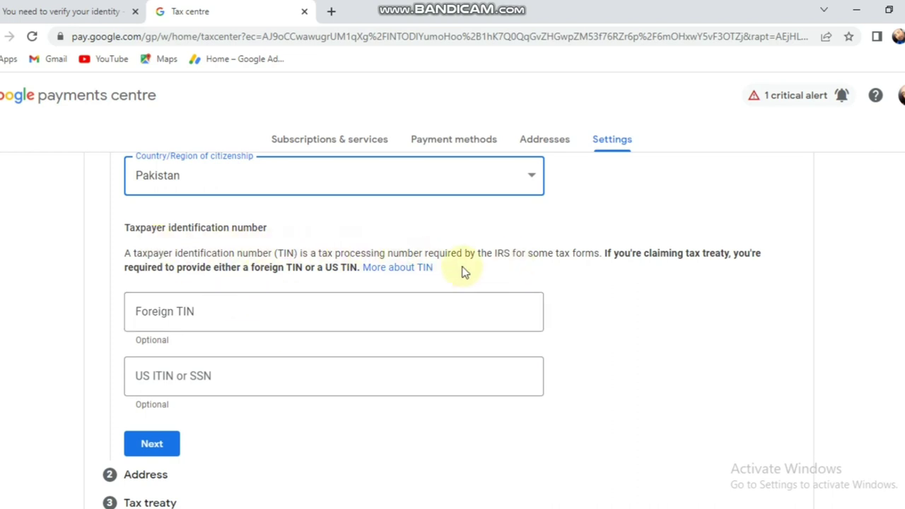
- Enter the foreign tax identification number and finish the tax identity step
{"action": "left_click", "coordinate": [264, 318]}
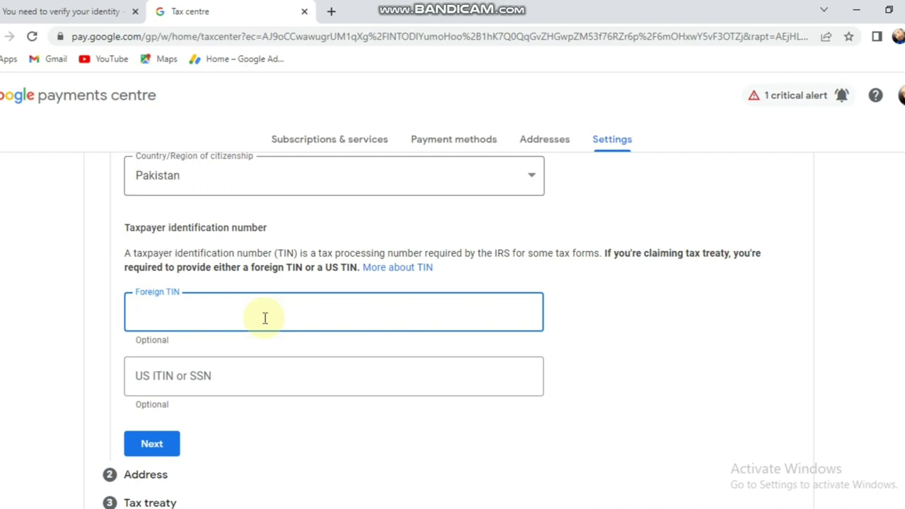
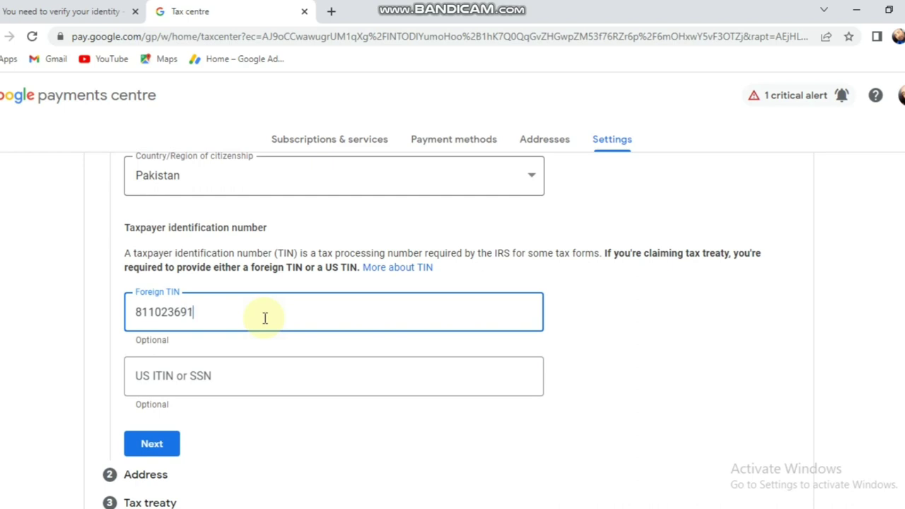
{"action": "scroll", "coordinate": [264, 318], "scroll_direction": "down", "scroll_amount": 1}
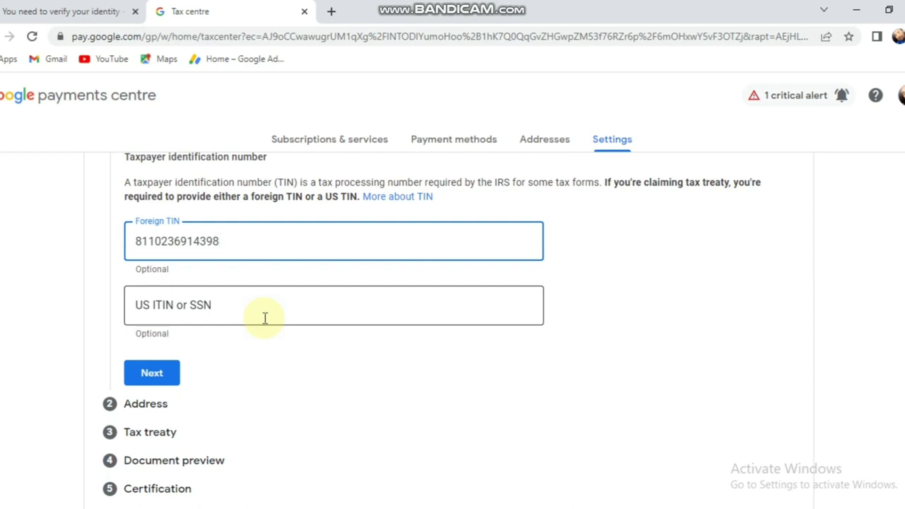
{"action": "left_click", "coordinate": [166, 373]}
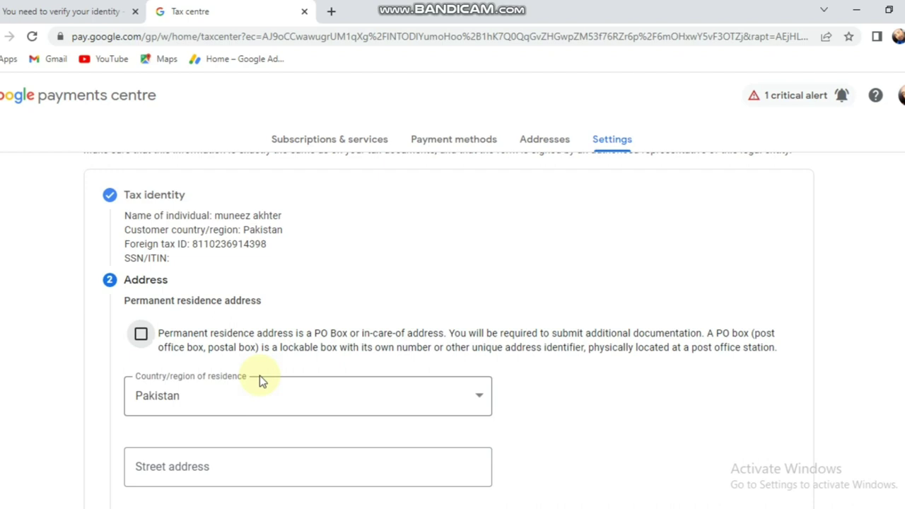
- Mark the residence address as a PO Box and autofill the saved address
{"action": "left_click", "coordinate": [141, 335]}
{"action": "scroll", "coordinate": [144, 341], "scroll_direction": "down", "scroll_amount": 1}
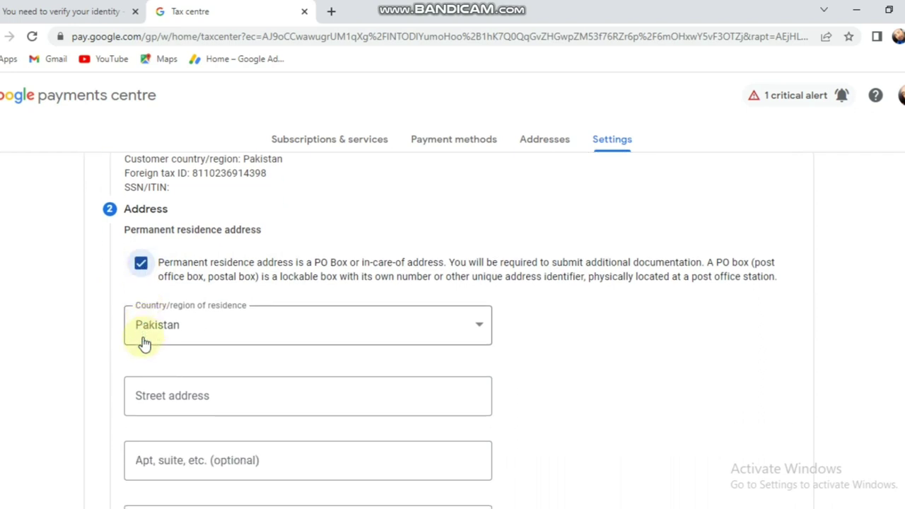
{"action": "scroll", "coordinate": [199, 344], "scroll_direction": "down", "scroll_amount": 1}
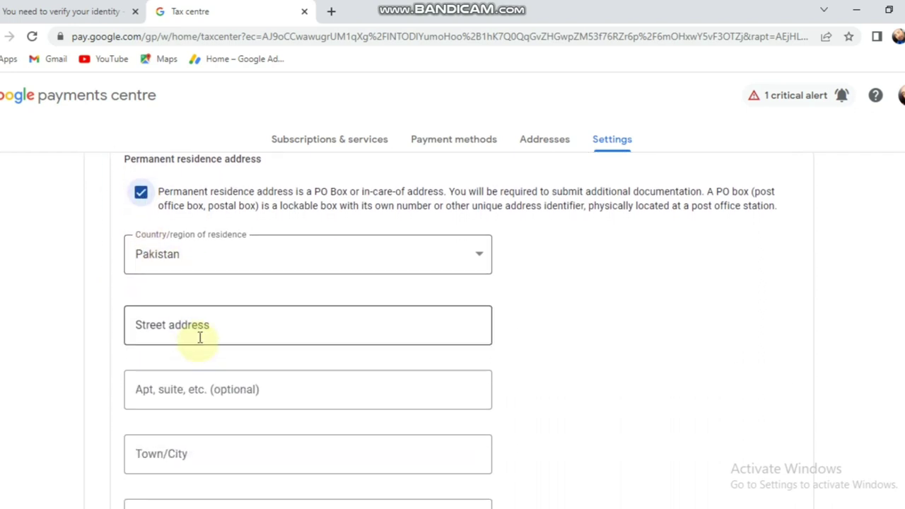
{"action": "left_click", "coordinate": [202, 329]}
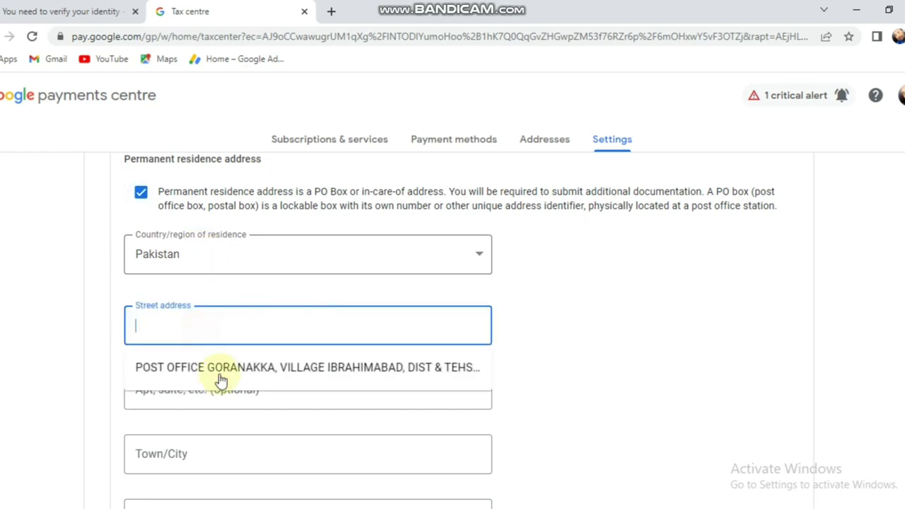
{"action": "left_click", "coordinate": [225, 371]}
- Make the postal address the same as the permanent residence address
{"action": "scroll", "coordinate": [235, 341], "scroll_direction": "down", "scroll_amount": 3}
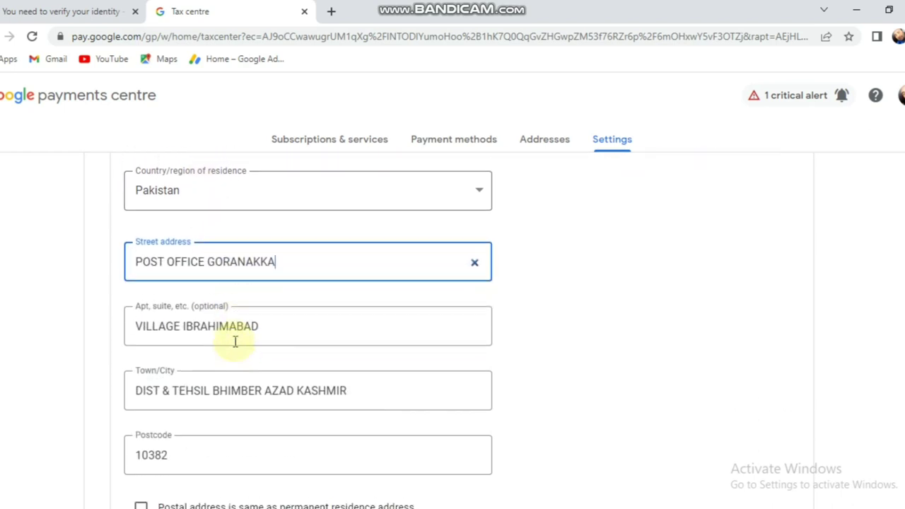
{"action": "scroll", "coordinate": [234, 342], "scroll_direction": "down", "scroll_amount": 1}
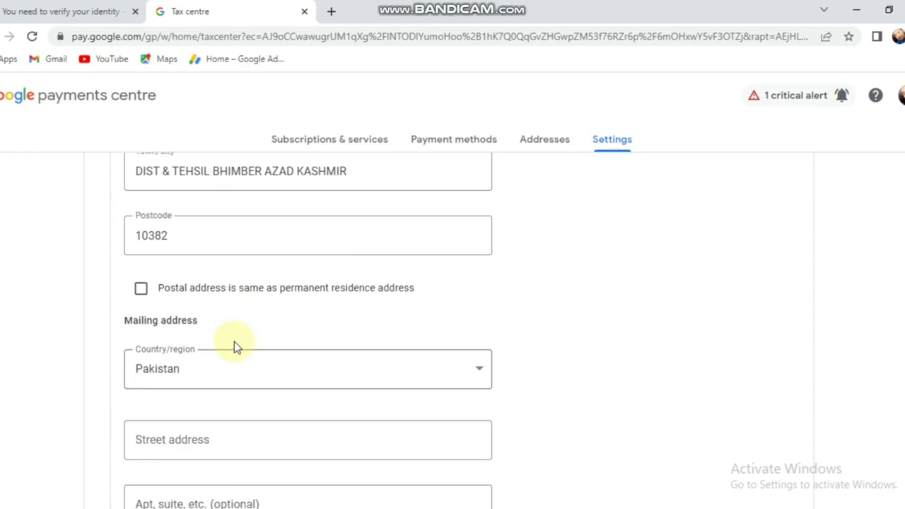
{"action": "left_click", "coordinate": [142, 289]}
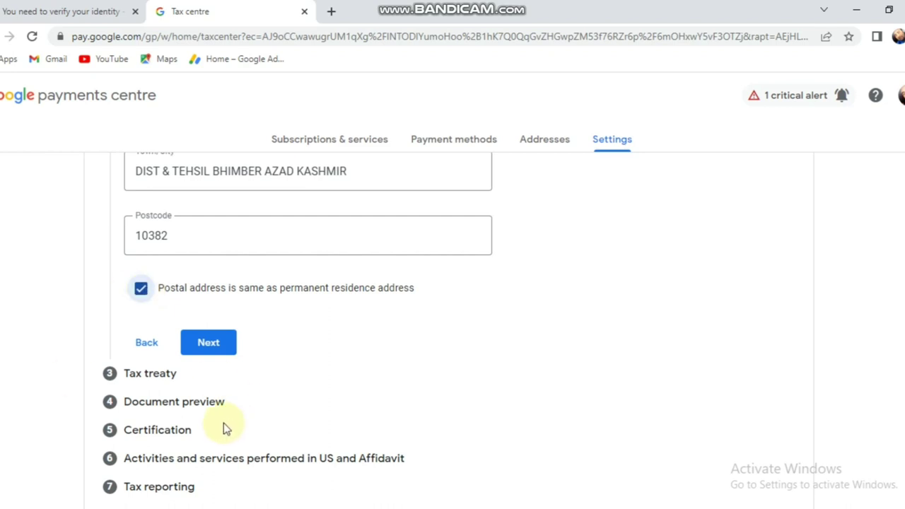
{"action": "scroll", "coordinate": [272, 285], "scroll_direction": "up", "scroll_amount": 3}
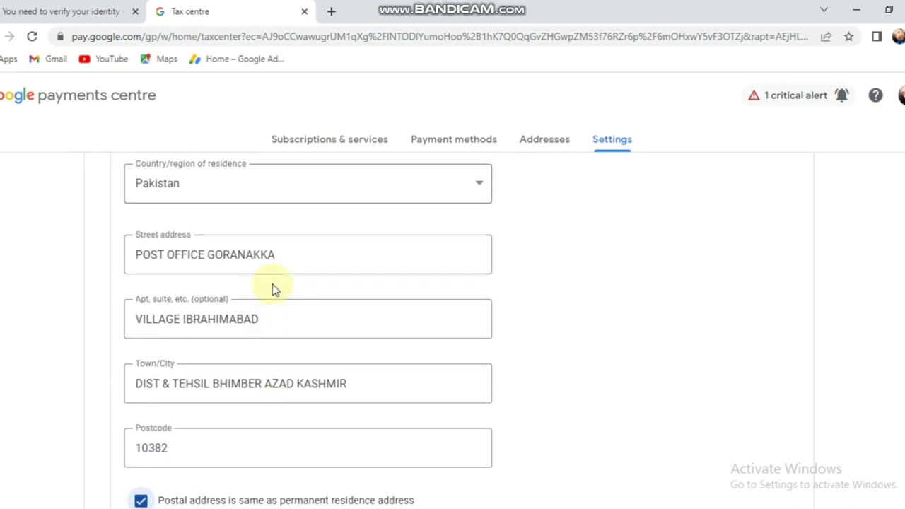
{"action": "scroll", "coordinate": [274, 290], "scroll_direction": "down", "scroll_amount": 1}
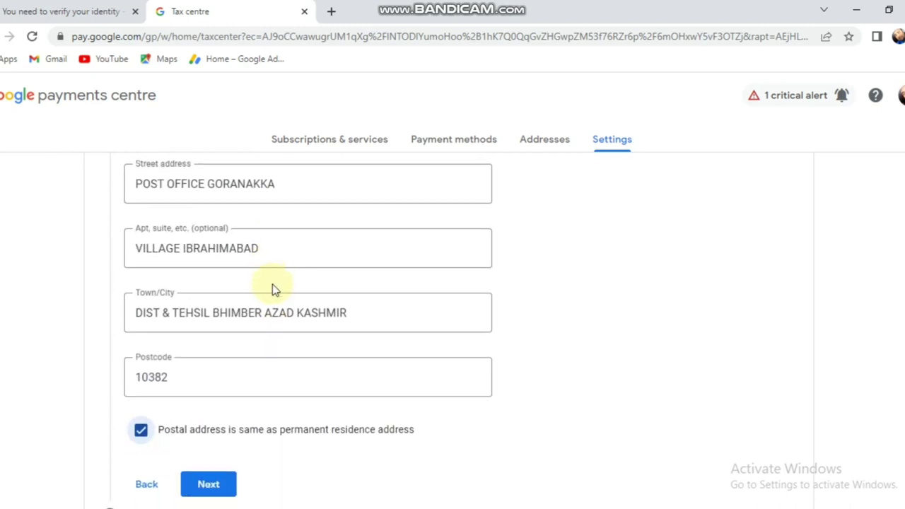
{"action": "scroll", "coordinate": [273, 294], "scroll_direction": "down", "scroll_amount": 1}
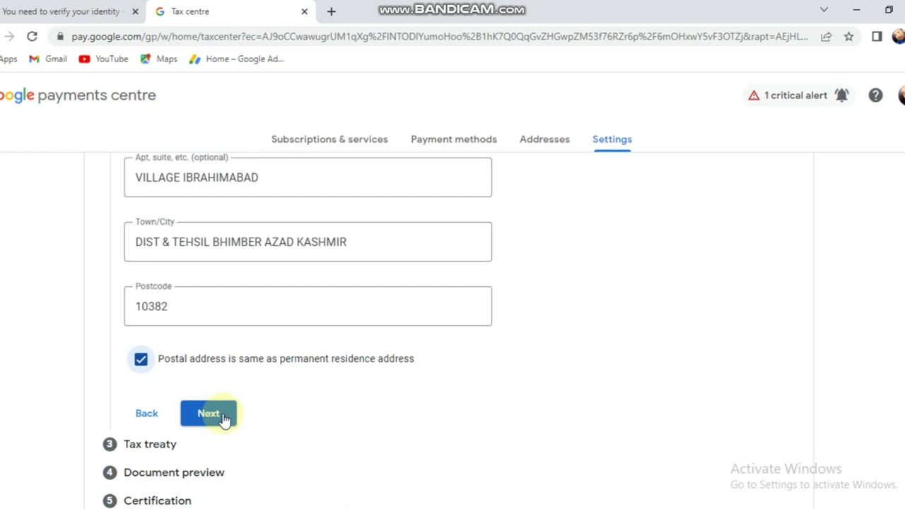
- Submit the address step to reach the tax treaty questions
{"action": "left_click", "coordinate": [222, 416]}
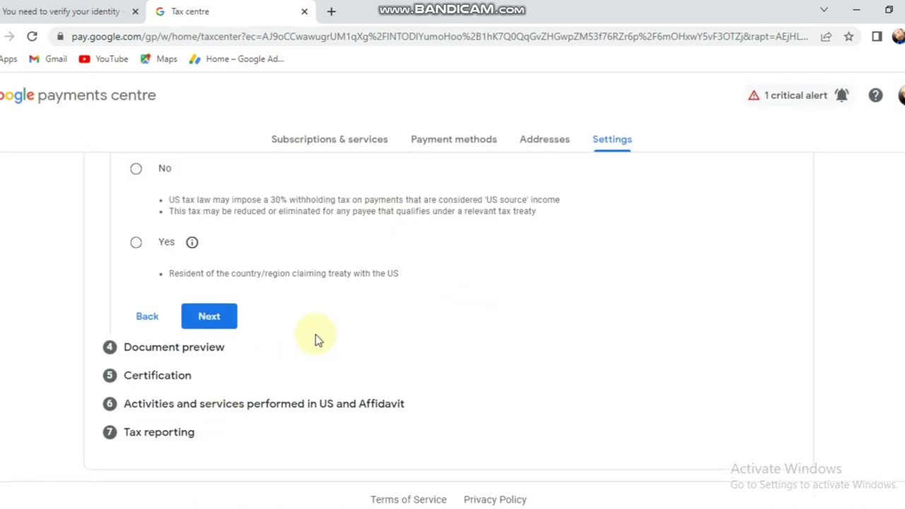
{"action": "scroll", "coordinate": [315, 334], "scroll_direction": "up", "scroll_amount": 4}
{"action": "scroll", "coordinate": [315, 334], "scroll_direction": "down", "scroll_amount": 2}
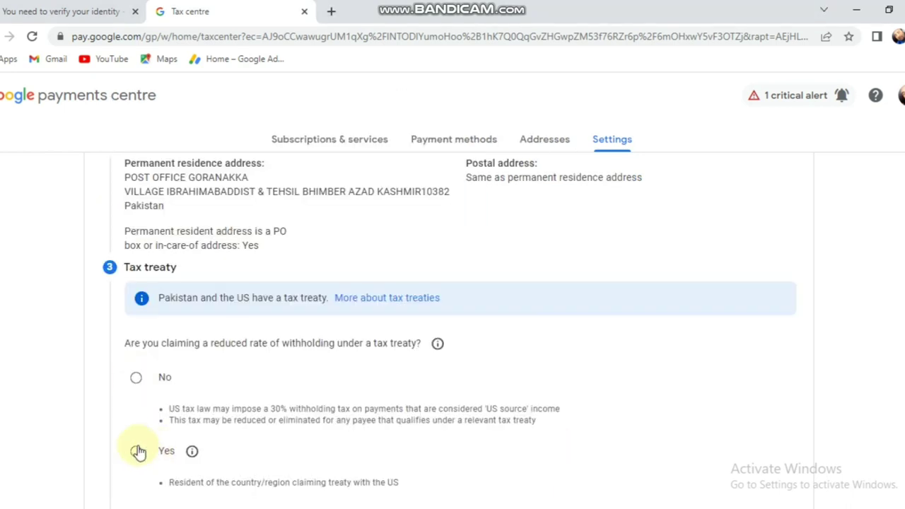
- Claim a reduced treaty rate as a resident of treaty country Pakistan
{"action": "left_click", "coordinate": [141, 459]}
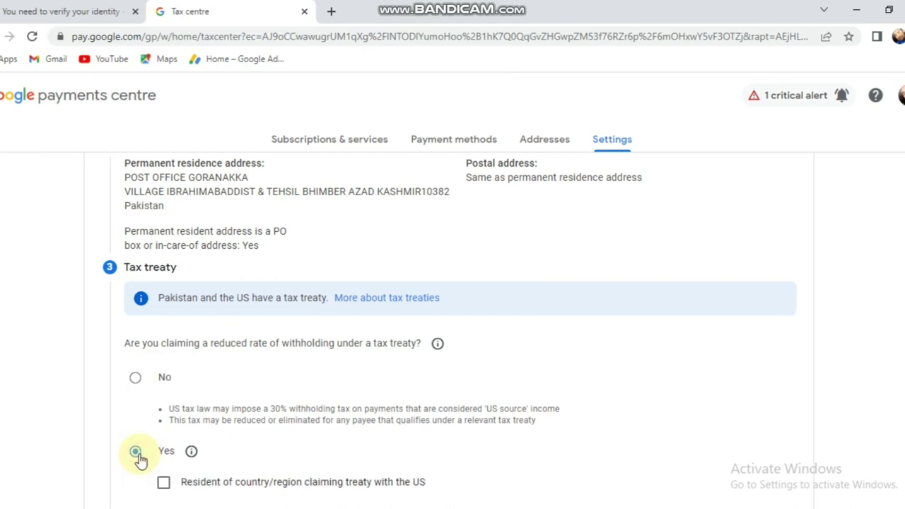
{"action": "scroll", "coordinate": [339, 392], "scroll_direction": "down", "scroll_amount": 2}
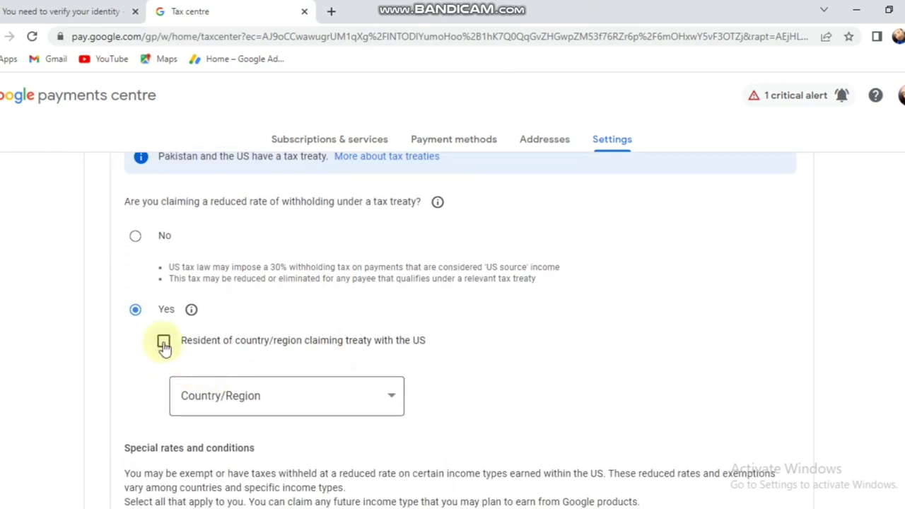
{"action": "left_click", "coordinate": [165, 344]}
{"action": "left_click", "coordinate": [357, 398]}
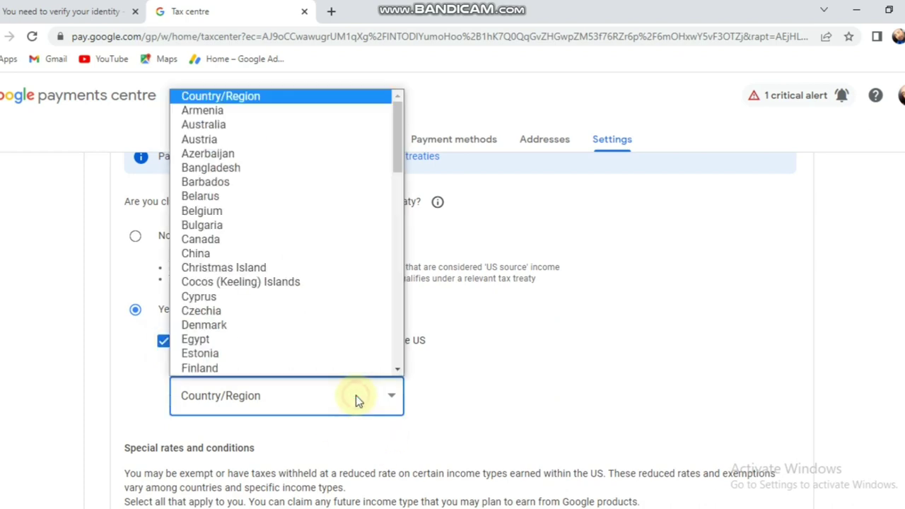
{"action": "key", "text": "p"}
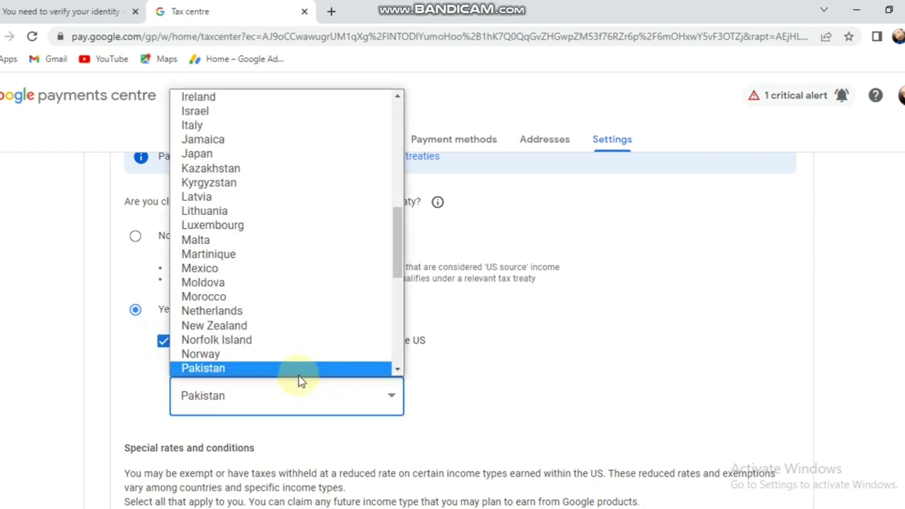
{"action": "left_click", "coordinate": [296, 372]}
{"action": "scroll", "coordinate": [424, 281], "scroll_direction": "down", "scroll_amount": 2}
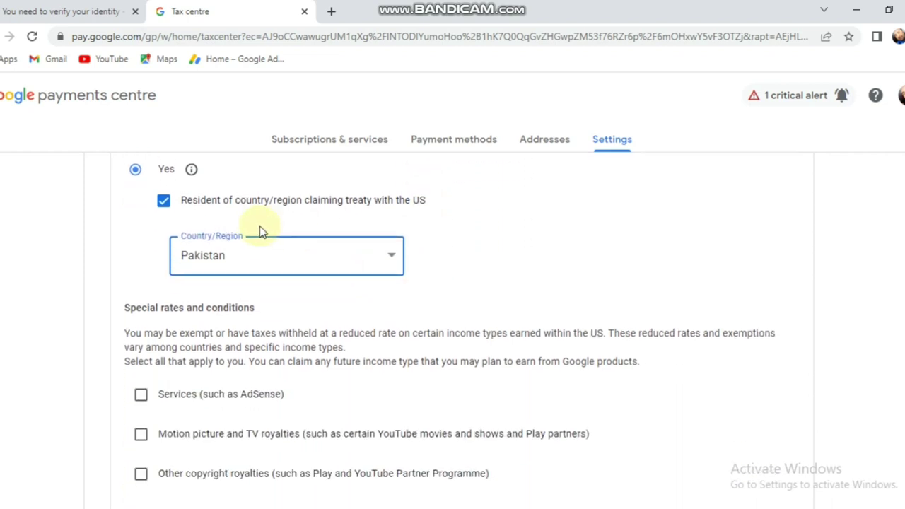
{"action": "scroll", "coordinate": [258, 233], "scroll_direction": "up", "scroll_amount": 2}
{"action": "scroll", "coordinate": [258, 304], "scroll_direction": "down", "scroll_amount": 1}
{"action": "scroll", "coordinate": [257, 312], "scroll_direction": "down", "scroll_amount": 3}
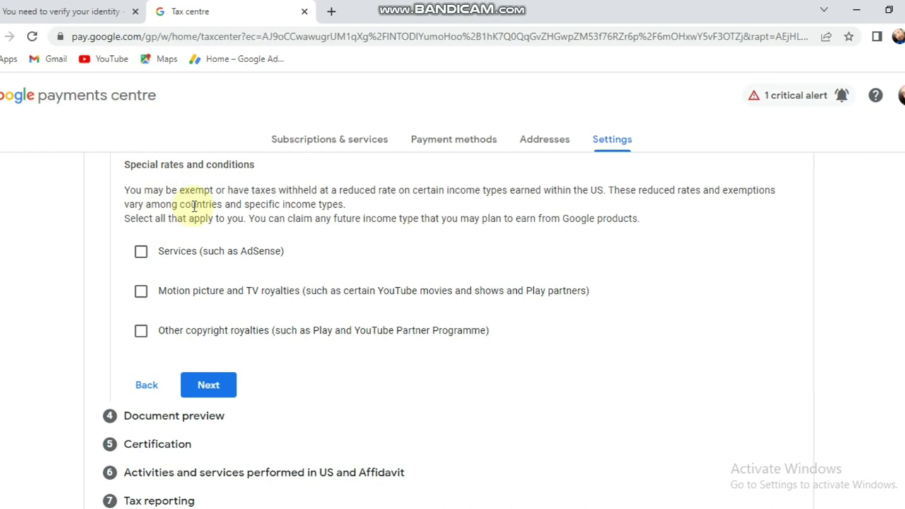
- Claim Services income at 0% under Article 3 paragraph 2, certifying the treaty terms
{"action": "left_click", "coordinate": [145, 257]}
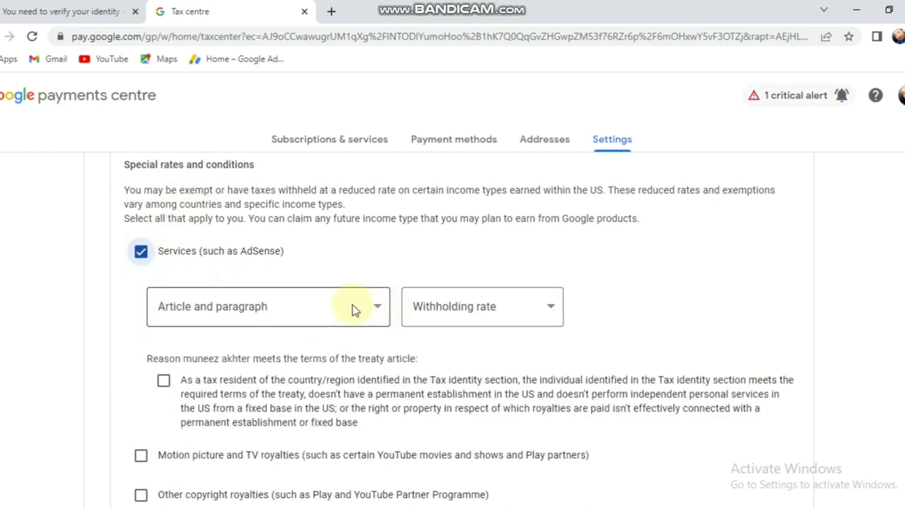
{"action": "left_click", "coordinate": [372, 309]}
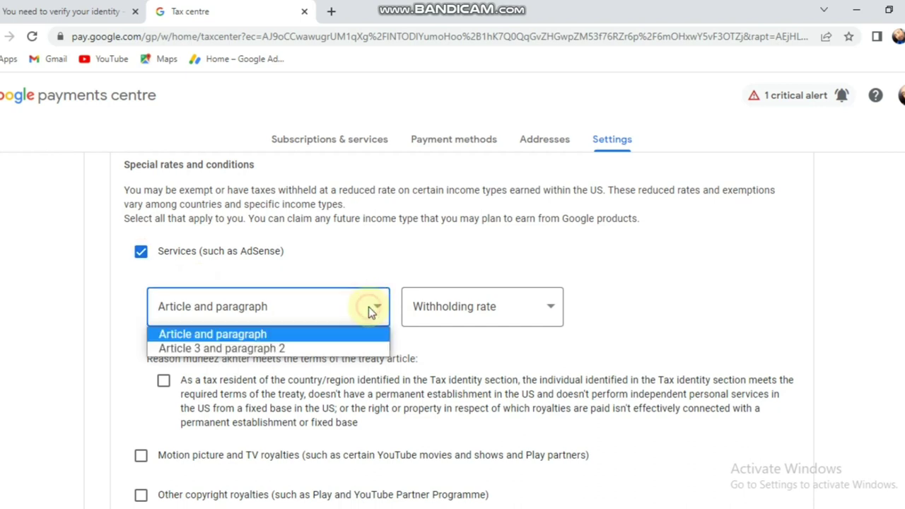
{"action": "left_click", "coordinate": [279, 348]}
{"action": "left_click", "coordinate": [531, 308]}
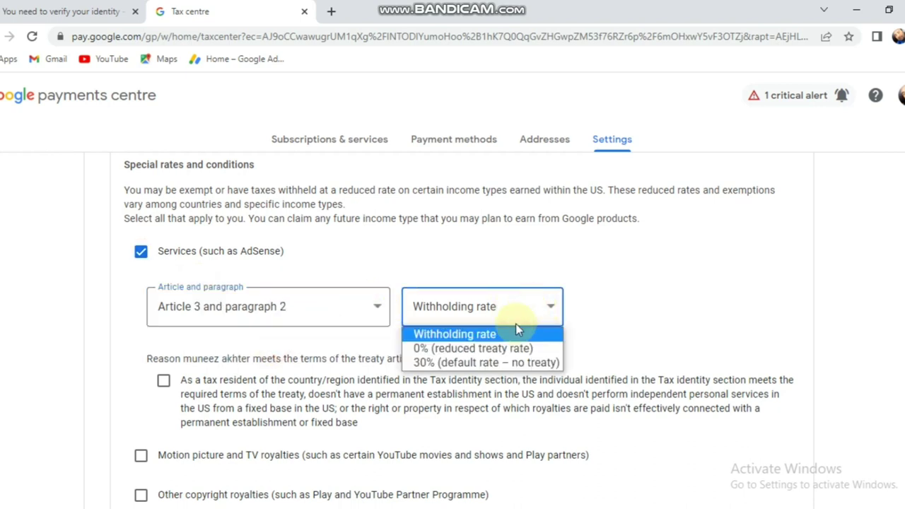
{"action": "left_click", "coordinate": [510, 346]}
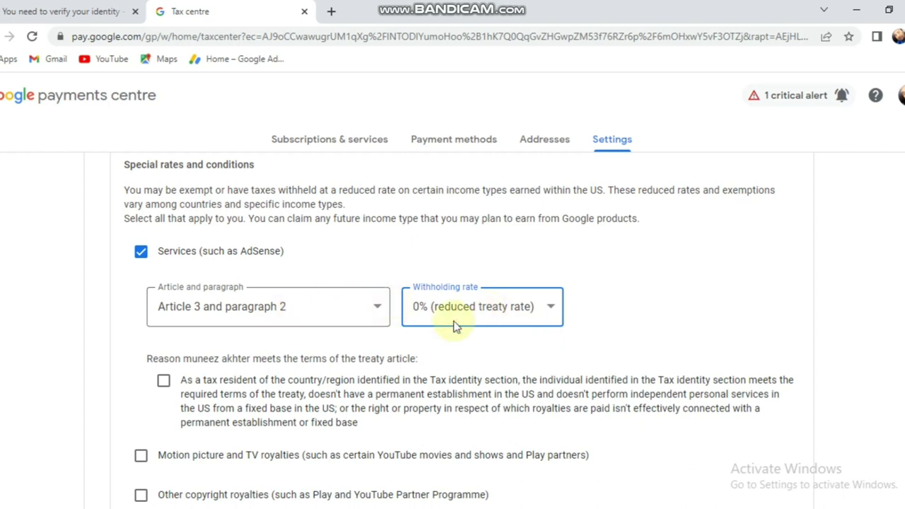
{"action": "scroll", "coordinate": [239, 375], "scroll_direction": "down", "scroll_amount": 1}
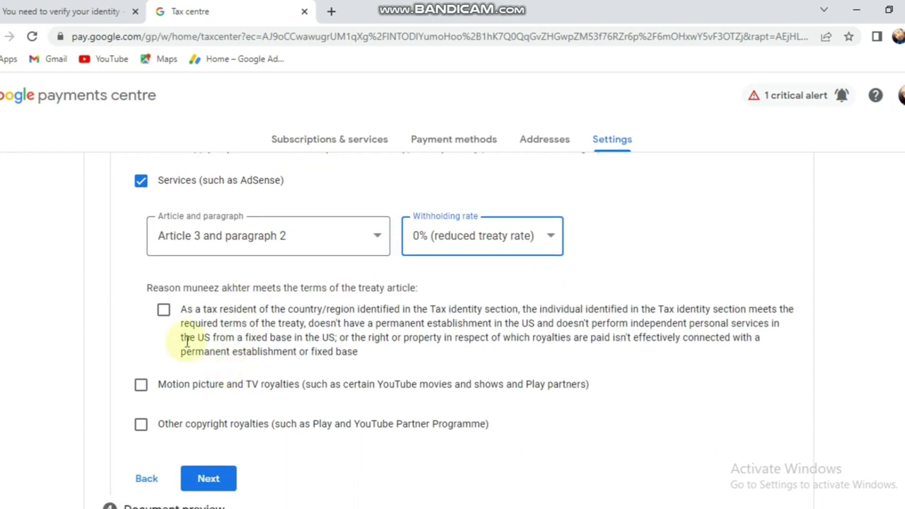
{"action": "scroll", "coordinate": [181, 337], "scroll_direction": "down", "scroll_amount": 1}
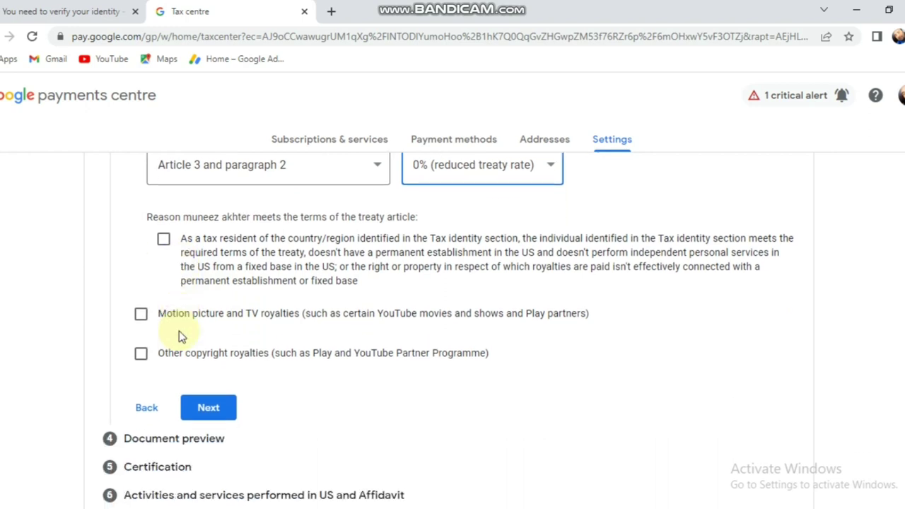
{"action": "left_click", "coordinate": [163, 240]}
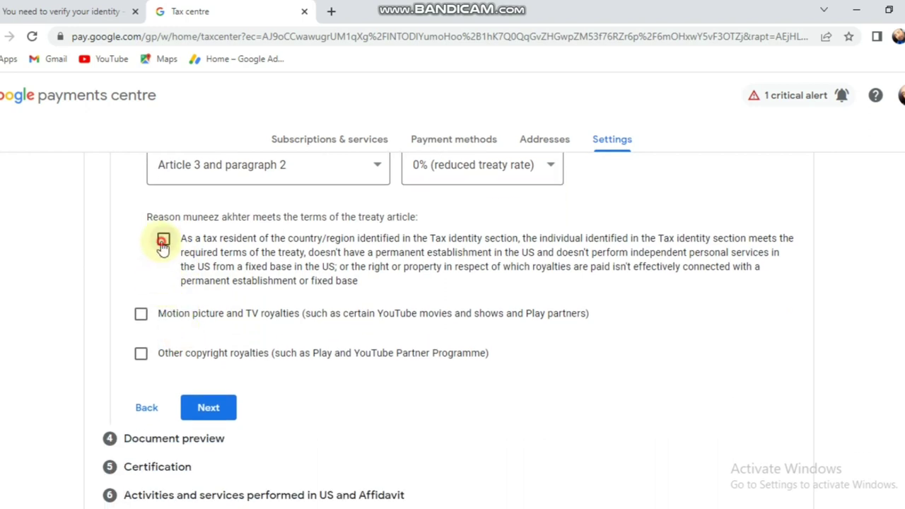
- Add Motion picture and TV royalties with no treaty at the 30% default rate
{"action": "left_click", "coordinate": [141, 315]}
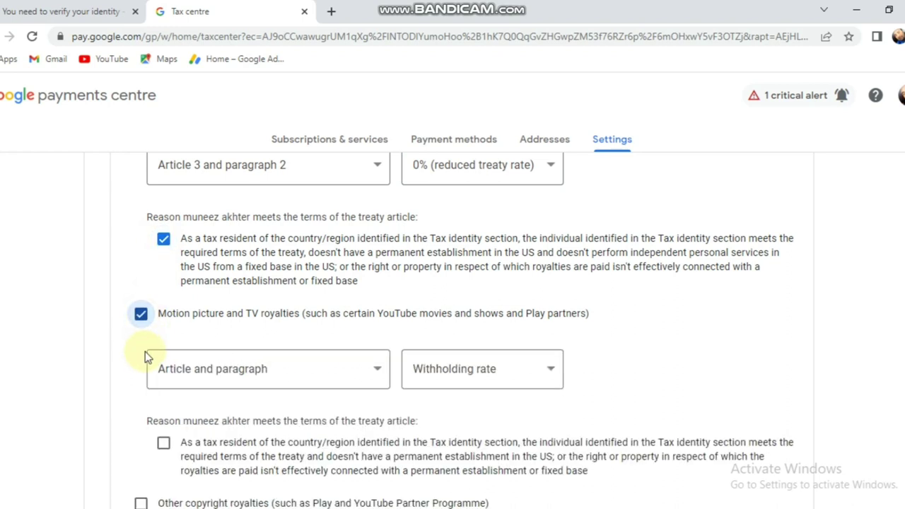
{"action": "left_click", "coordinate": [353, 378]}
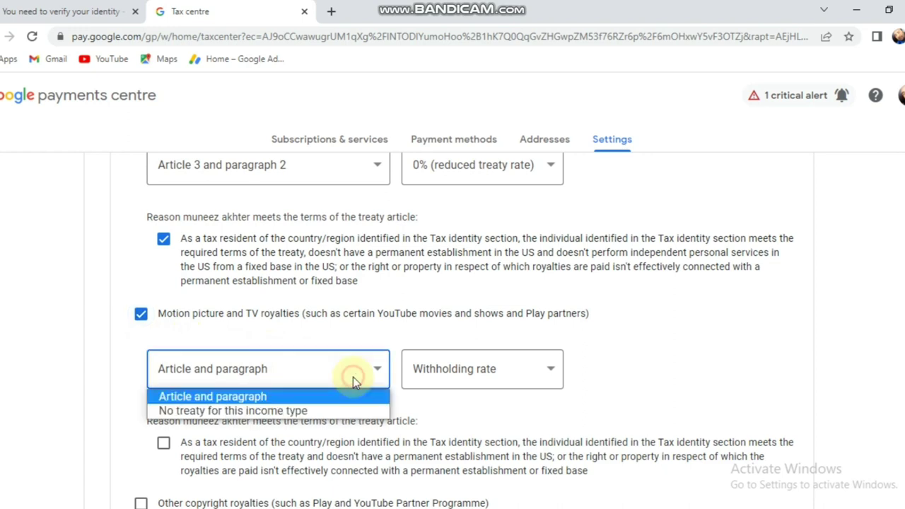
{"action": "left_click", "coordinate": [299, 415]}
{"action": "left_click", "coordinate": [520, 370]}
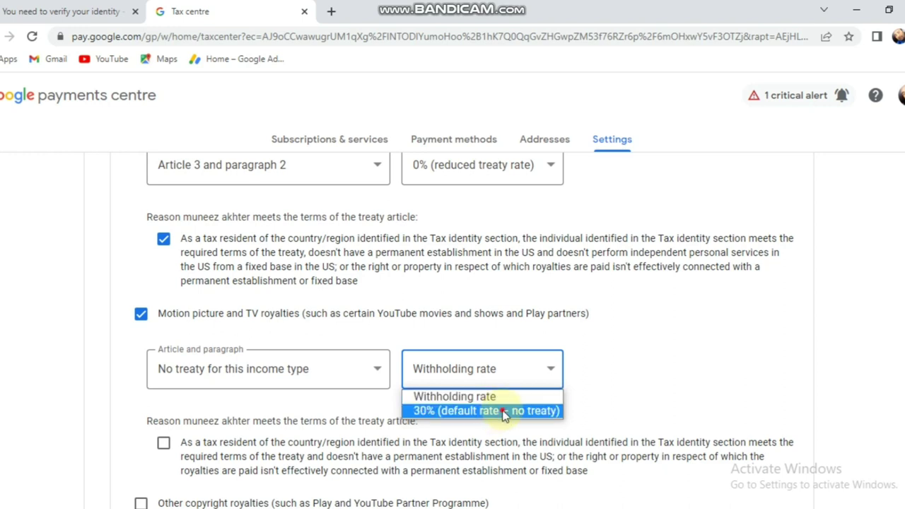
{"action": "left_click", "coordinate": [504, 415]}
{"action": "scroll", "coordinate": [161, 368], "scroll_direction": "down", "scroll_amount": 1}
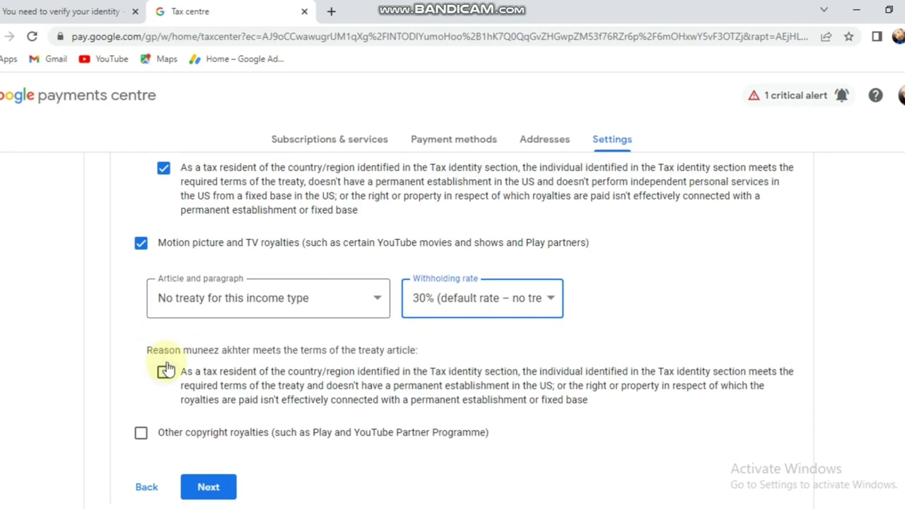
{"action": "scroll", "coordinate": [166, 368], "scroll_direction": "down", "scroll_amount": 1}
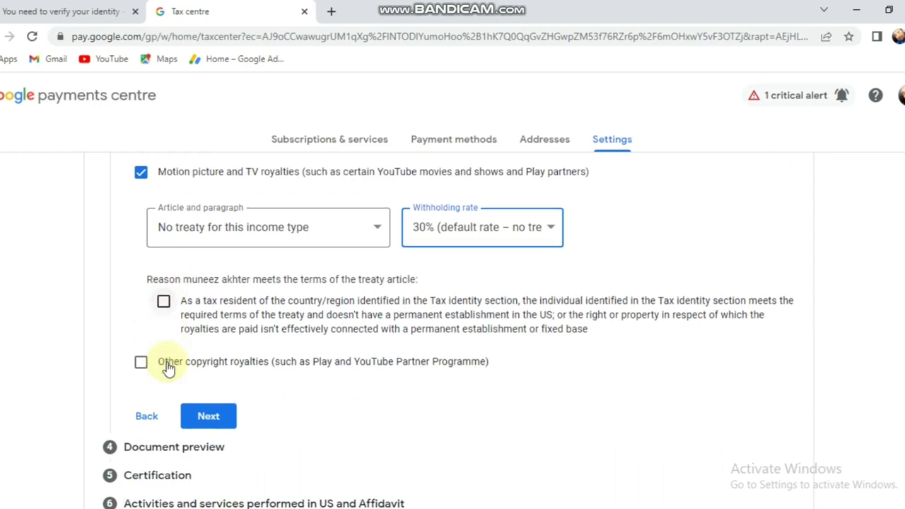
{"action": "left_click", "coordinate": [164, 303]}
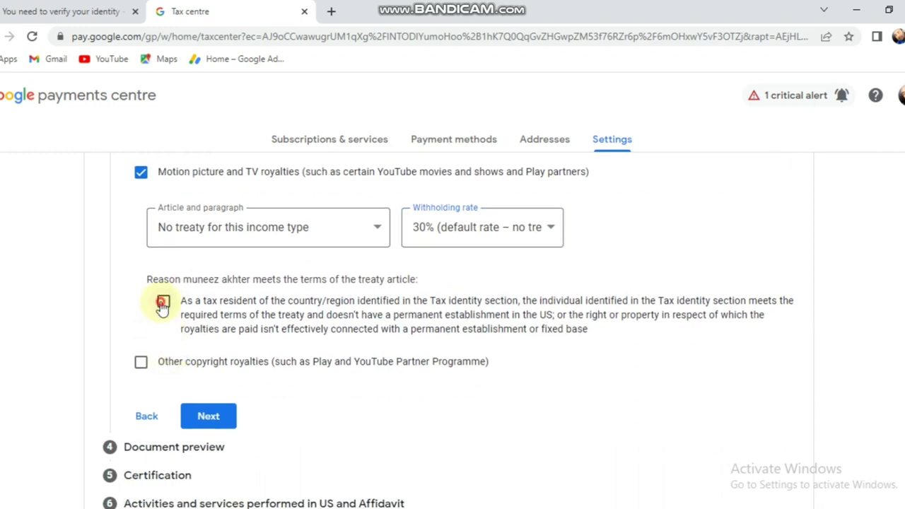
- Add Other copyright royalties at 0% under Article 8 paragraph 1 and finish the treaty step
{"action": "left_click", "coordinate": [142, 363]}
{"action": "left_click", "coordinate": [362, 424]}
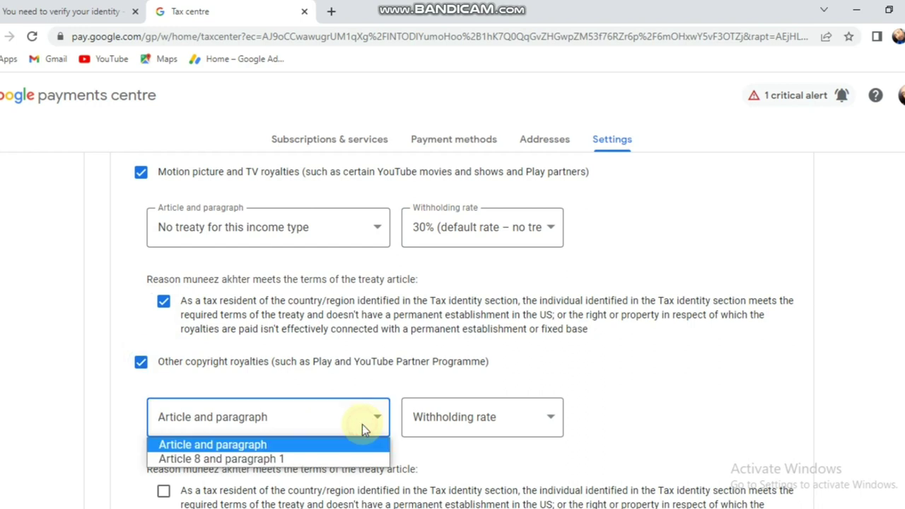
{"action": "left_click", "coordinate": [282, 462]}
{"action": "scroll", "coordinate": [529, 403], "scroll_direction": "down", "scroll_amount": 1}
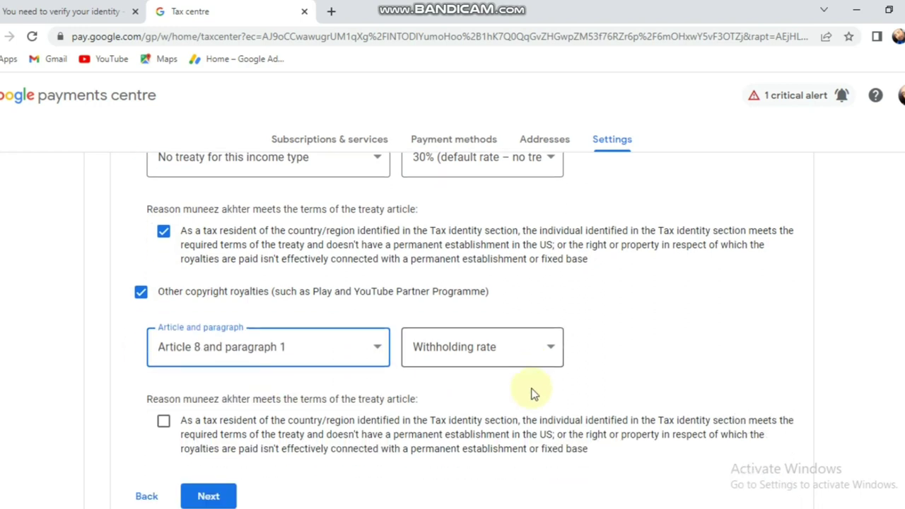
{"action": "left_click", "coordinate": [545, 347]}
{"action": "left_click", "coordinate": [479, 388]}
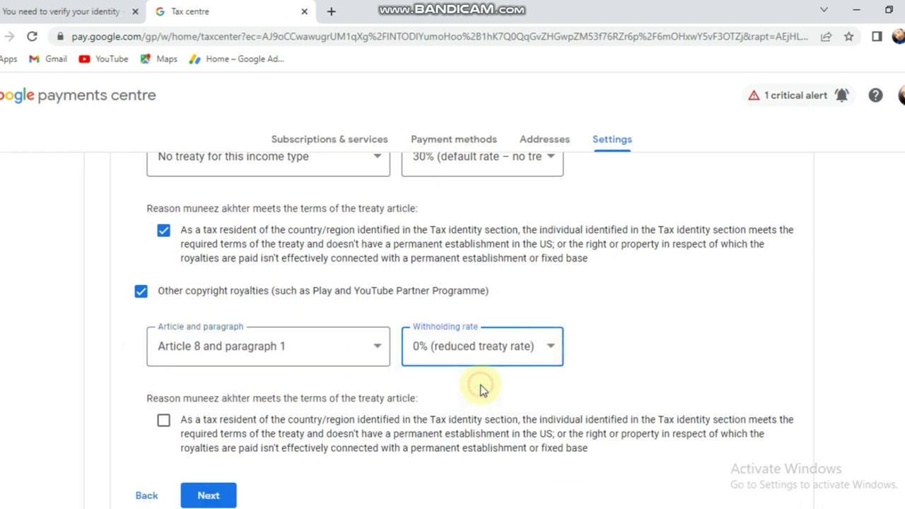
{"action": "scroll", "coordinate": [337, 363], "scroll_direction": "down", "scroll_amount": 2}
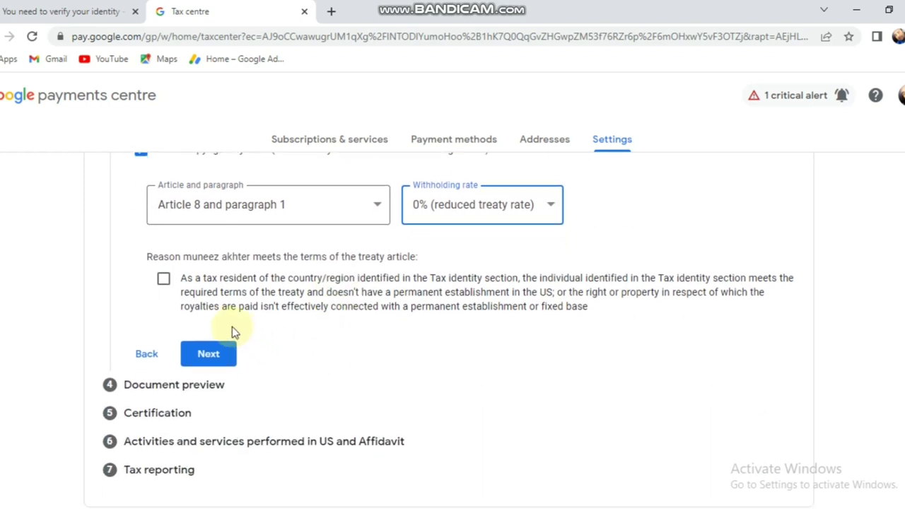
{"action": "left_click", "coordinate": [163, 281]}
{"action": "left_click", "coordinate": [216, 359]}
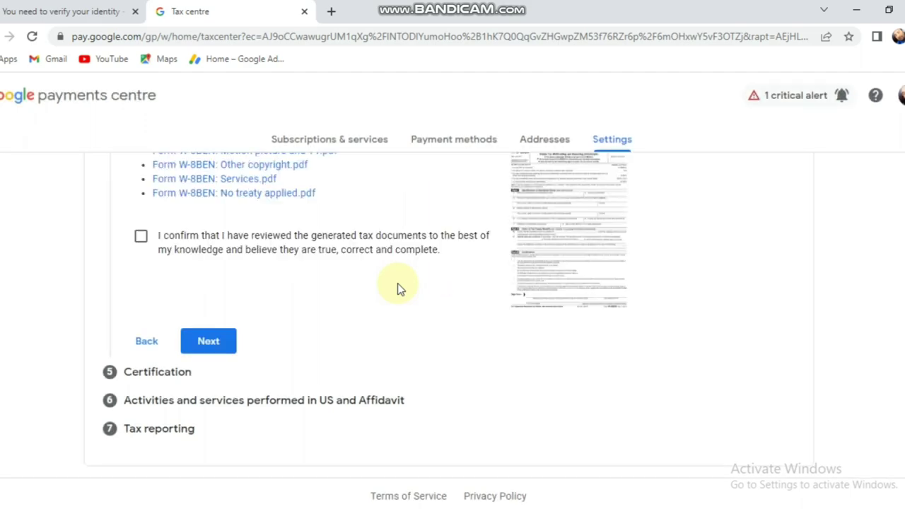
- Scroll through the treaty summary and document preview, then tick the review confirmation
{"action": "scroll", "coordinate": [398, 289], "scroll_direction": "up", "scroll_amount": 5}
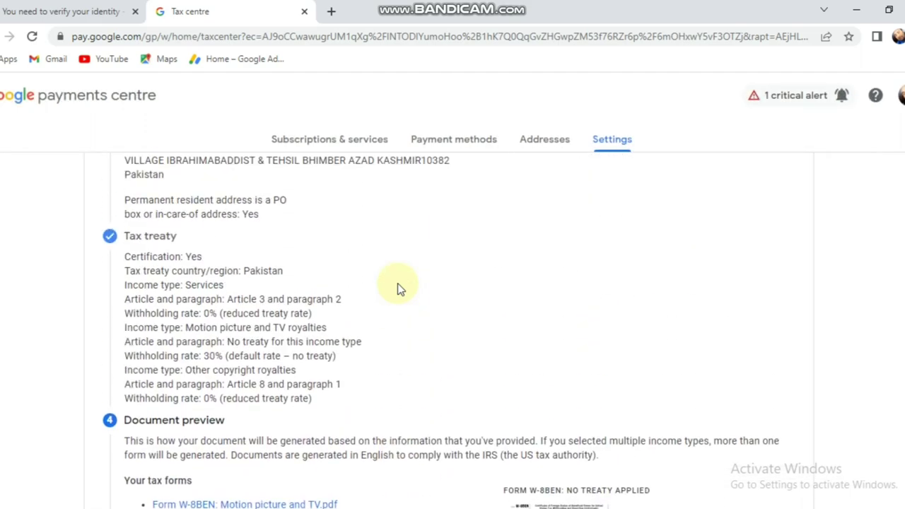
{"action": "scroll", "coordinate": [398, 289], "scroll_direction": "up", "scroll_amount": 3}
{"action": "scroll", "coordinate": [398, 288], "scroll_direction": "down", "scroll_amount": 8}
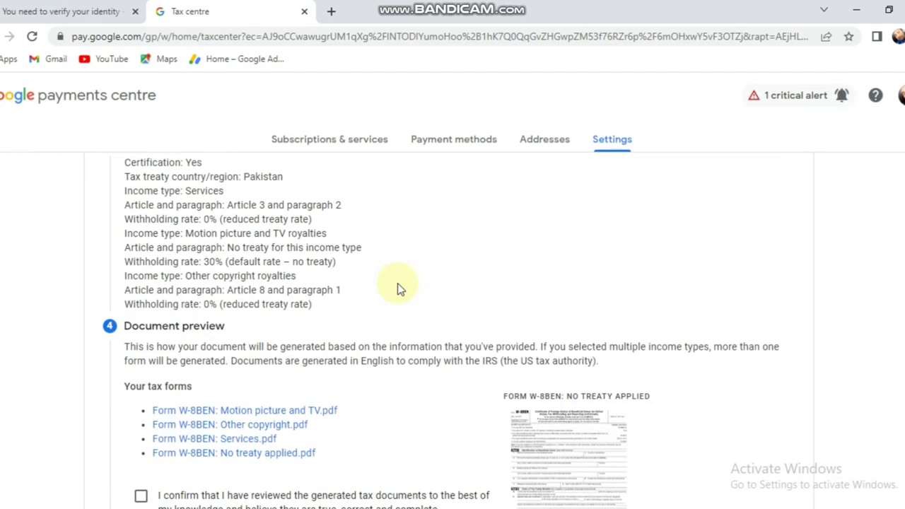
{"action": "scroll", "coordinate": [398, 288], "scroll_direction": "up", "scroll_amount": 1}
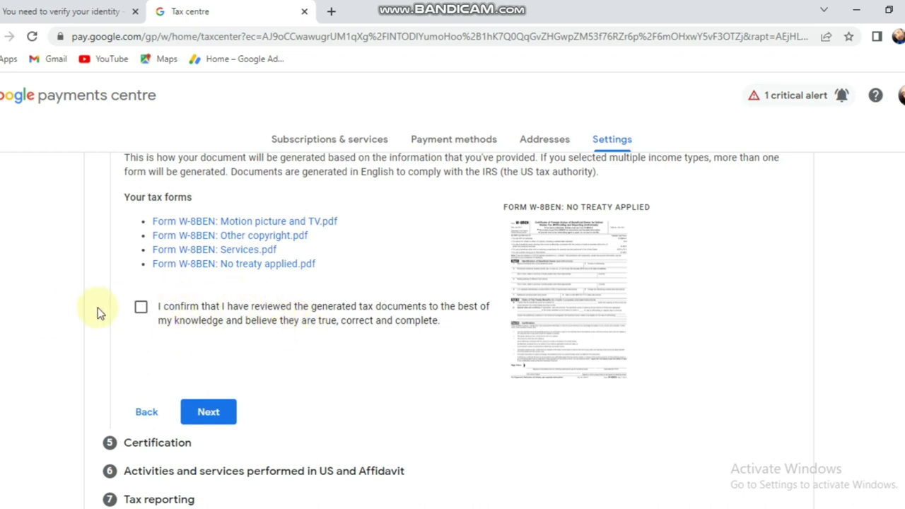
{"action": "left_click", "coordinate": [141, 307]}
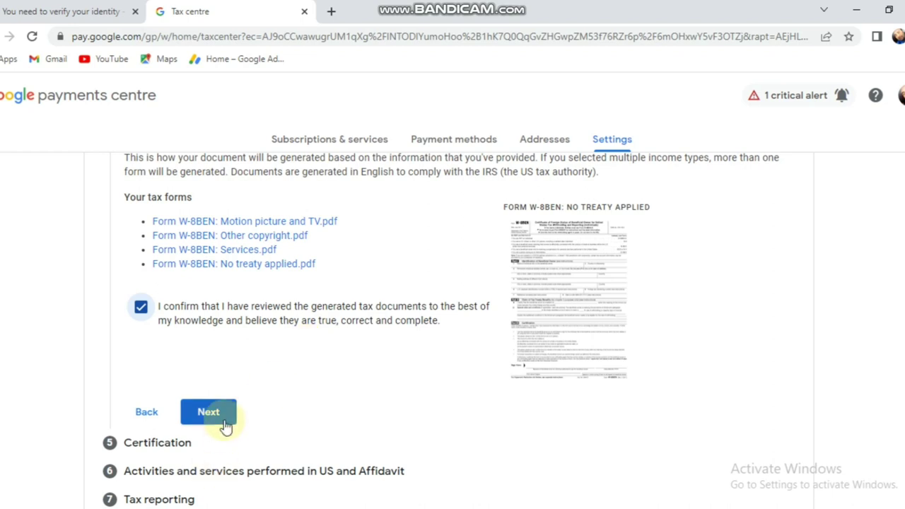
{"action": "scroll", "coordinate": [283, 331], "scroll_direction": "down", "scroll_amount": 1}
- Confirm being the person named on the form and sign with your full legal name
{"action": "left_click", "coordinate": [221, 342]}
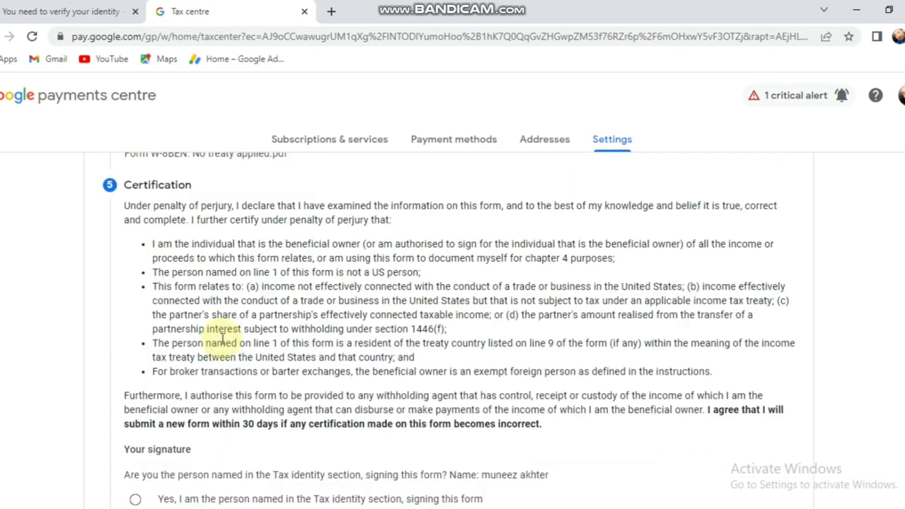
{"action": "scroll", "coordinate": [475, 338], "scroll_direction": "down", "scroll_amount": 2}
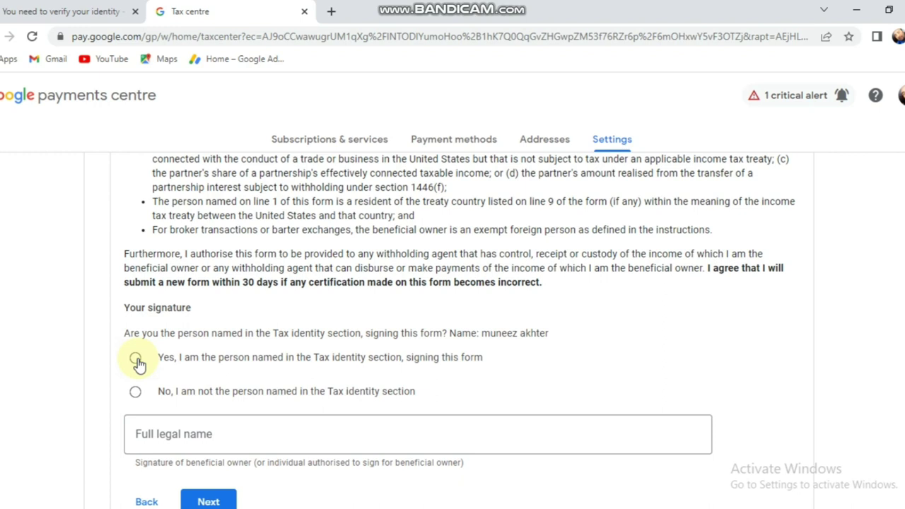
{"action": "left_click", "coordinate": [136, 360]}
{"action": "scroll", "coordinate": [140, 360], "scroll_direction": "down", "scroll_amount": 1}
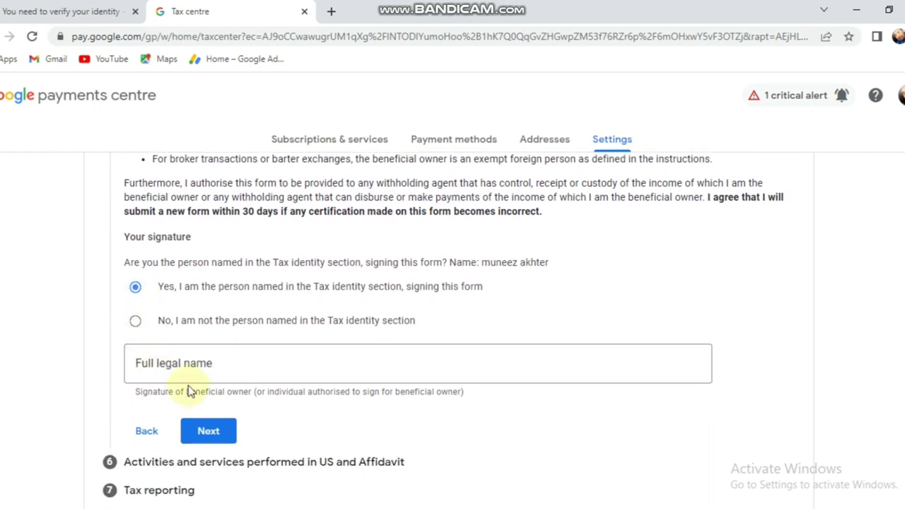
{"action": "left_click", "coordinate": [198, 364]}
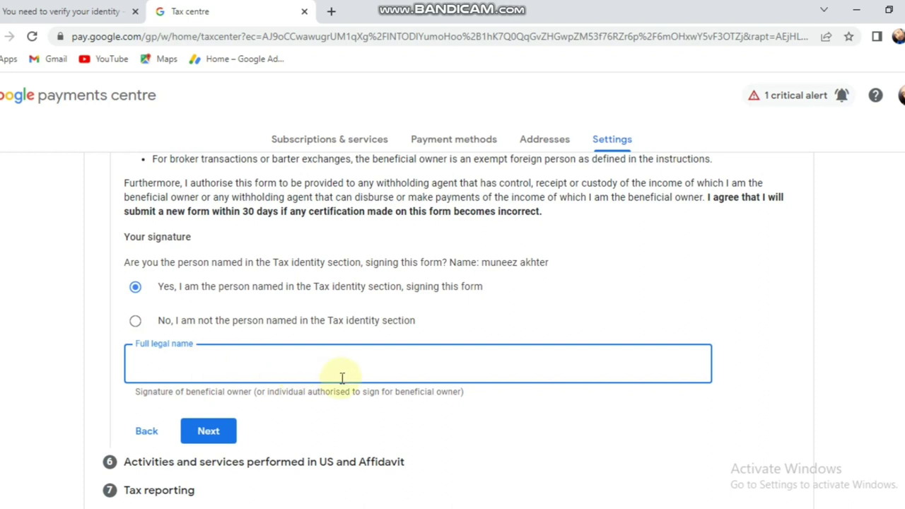
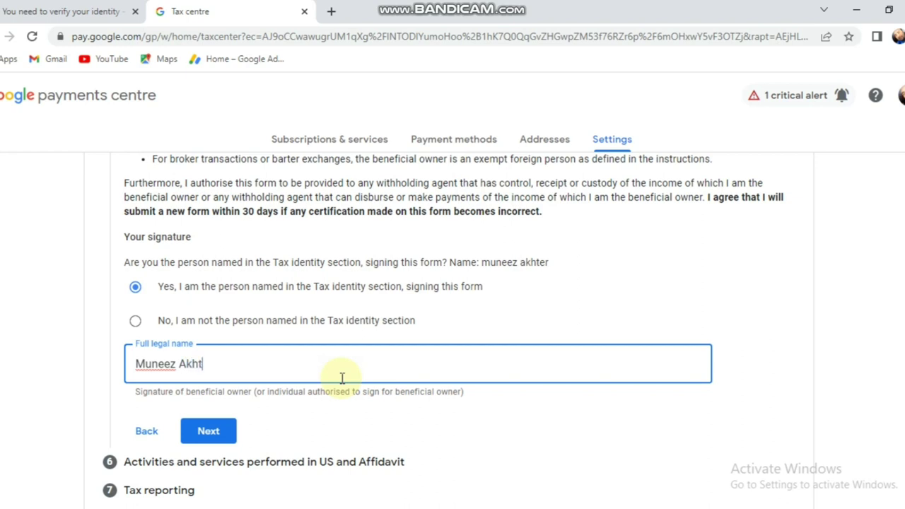
{"action": "scroll", "coordinate": [332, 379], "scroll_direction": "down", "scroll_amount": 1}
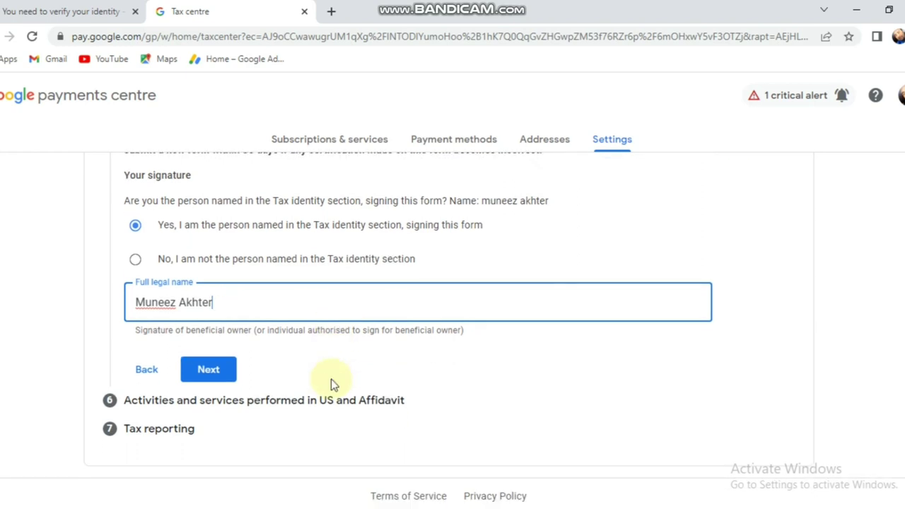
- Answer No to US activities and certify services are performed outside the US
{"action": "left_click", "coordinate": [216, 373]}
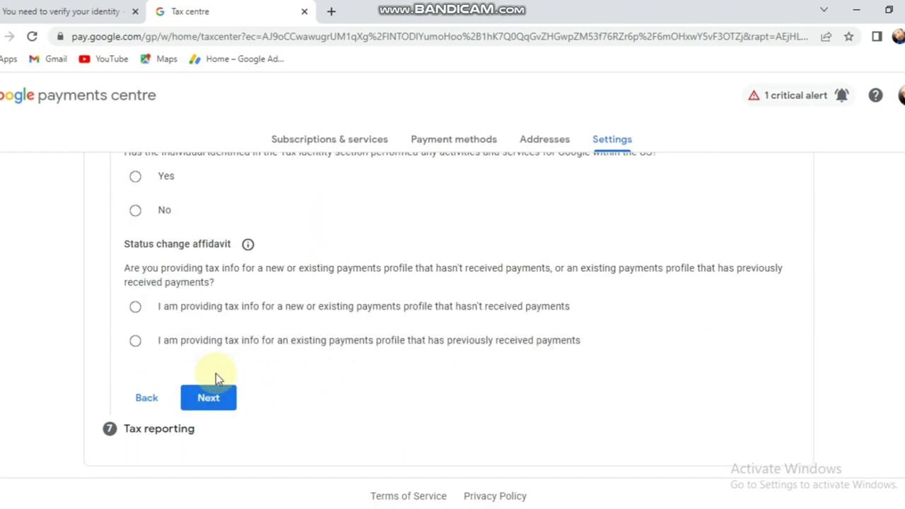
{"action": "scroll", "coordinate": [276, 322], "scroll_direction": "up", "scroll_amount": 1}
{"action": "scroll", "coordinate": [277, 322], "scroll_direction": "up", "scroll_amount": 2}
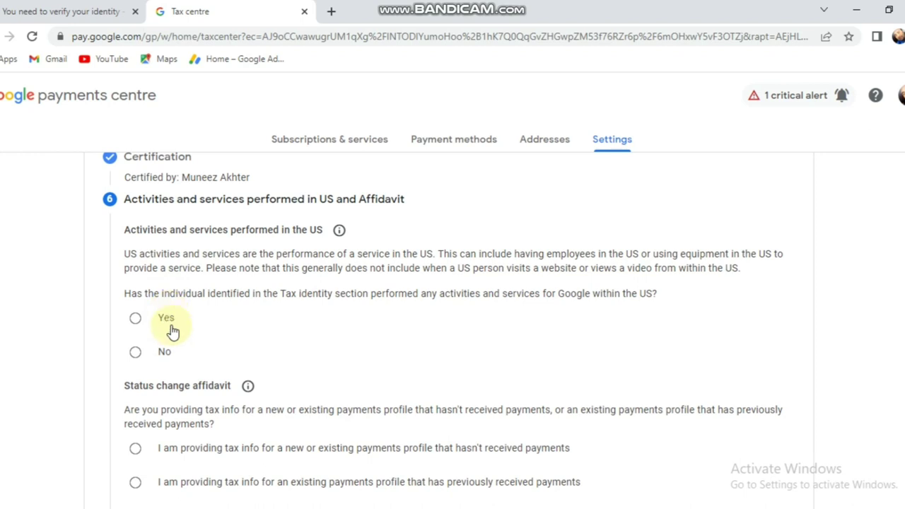
{"action": "left_click", "coordinate": [138, 355]}
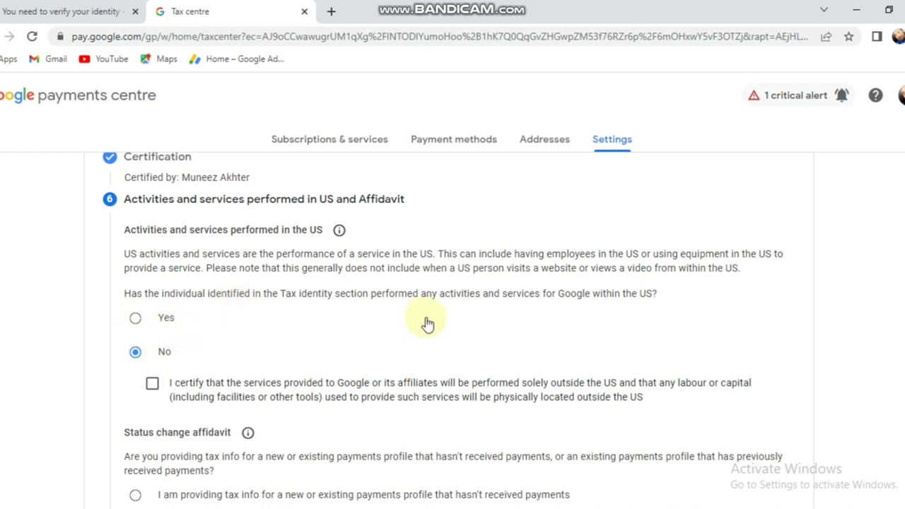
{"action": "scroll", "coordinate": [233, 353], "scroll_direction": "down", "scroll_amount": 1}
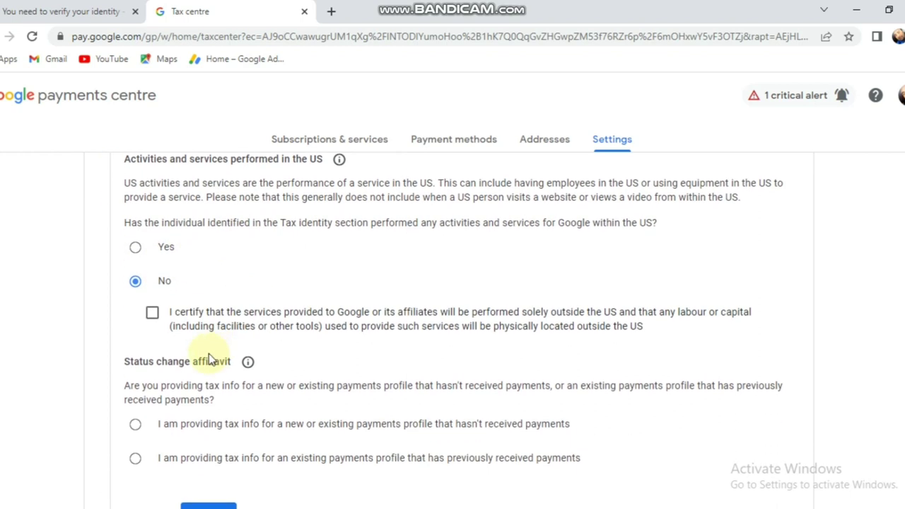
{"action": "left_click", "coordinate": [152, 314]}
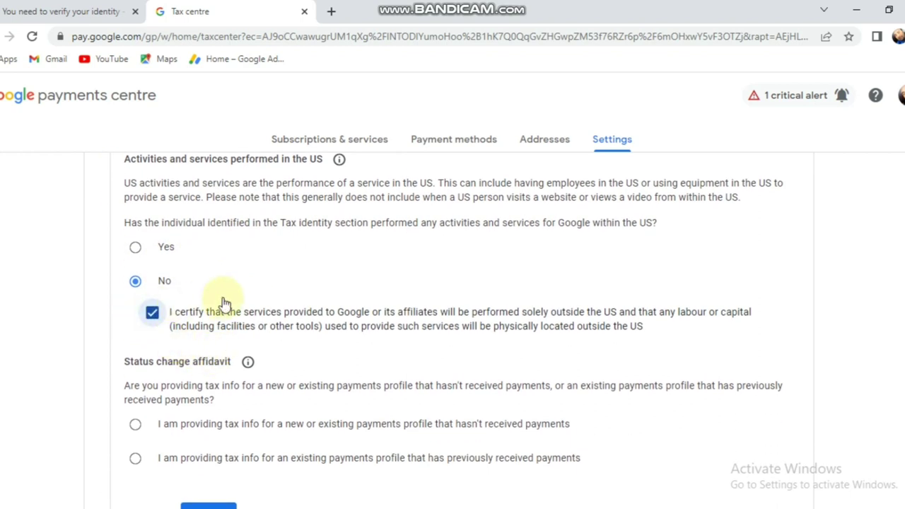
- Choose the payments profile that hasn't received payments yet and continue to tax reporting
{"action": "scroll", "coordinate": [223, 302], "scroll_direction": "down", "scroll_amount": 1}
{"action": "scroll", "coordinate": [222, 303], "scroll_direction": "down", "scroll_amount": 1}
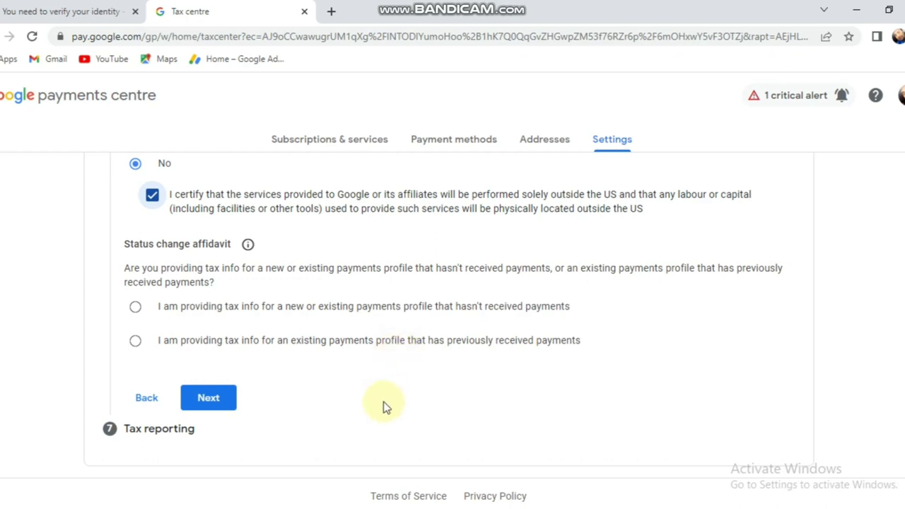
{"action": "left_click", "coordinate": [136, 309]}
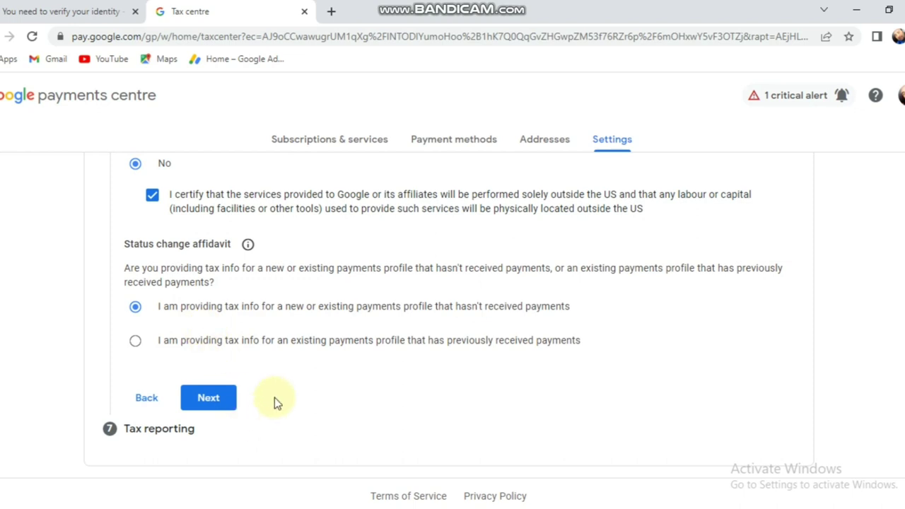
{"action": "left_click", "coordinate": [221, 400]}
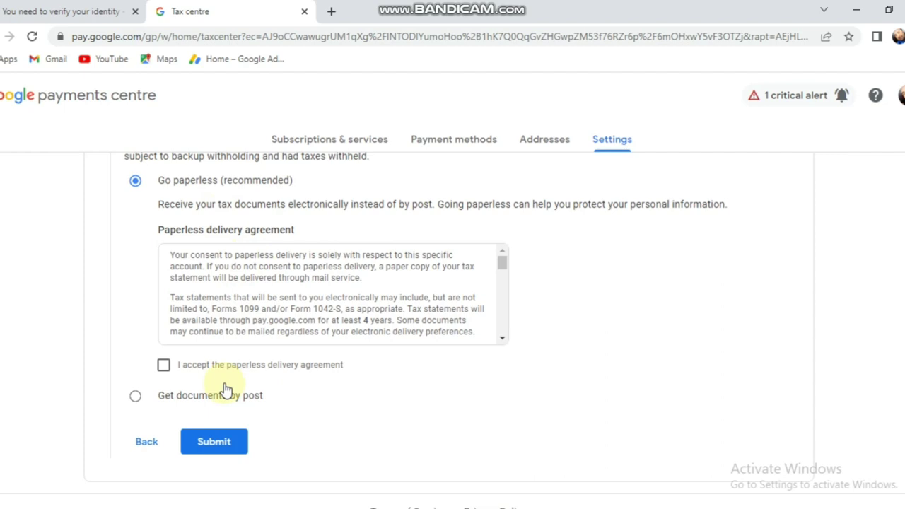
- Tick 'I accept the paperless delivery agreement' under Tax reporting
{"action": "left_click", "coordinate": [164, 364]}
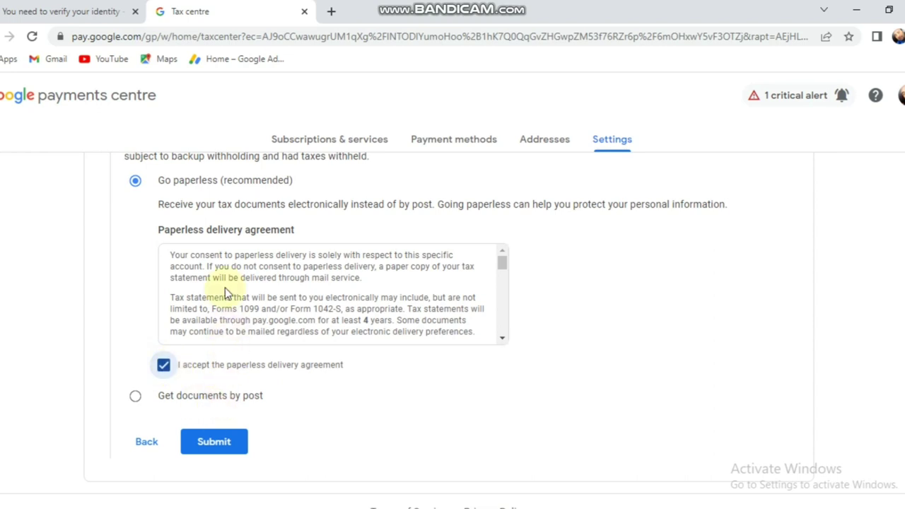
{"action": "scroll", "coordinate": [225, 286], "scroll_direction": "up", "scroll_amount": 2}
{"action": "scroll", "coordinate": [226, 285], "scroll_direction": "down", "scroll_amount": 2}
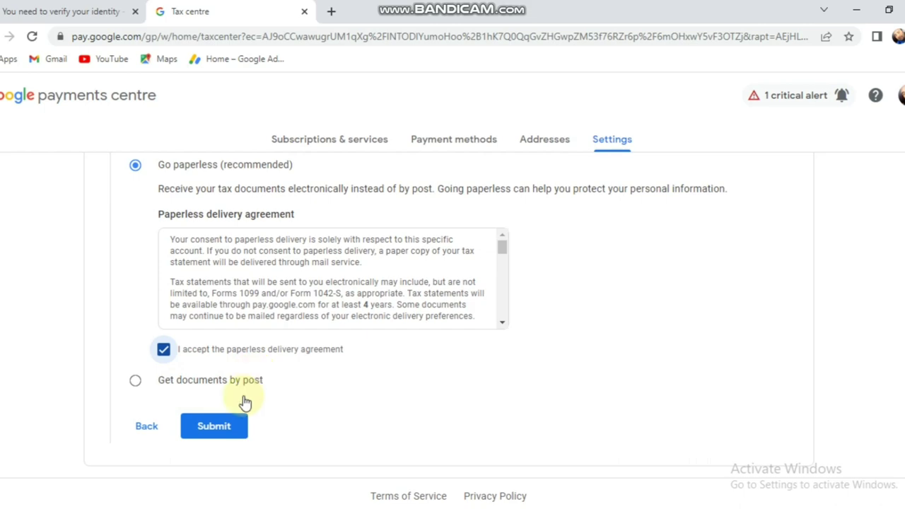
{"action": "scroll", "coordinate": [276, 353], "scroll_direction": "up", "scroll_amount": 3}
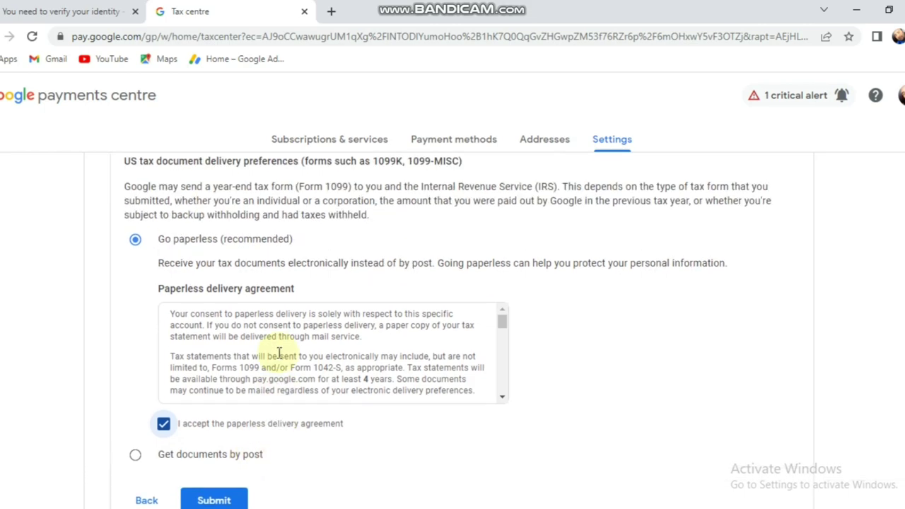
{"action": "scroll", "coordinate": [279, 355], "scroll_direction": "down", "scroll_amount": 3}
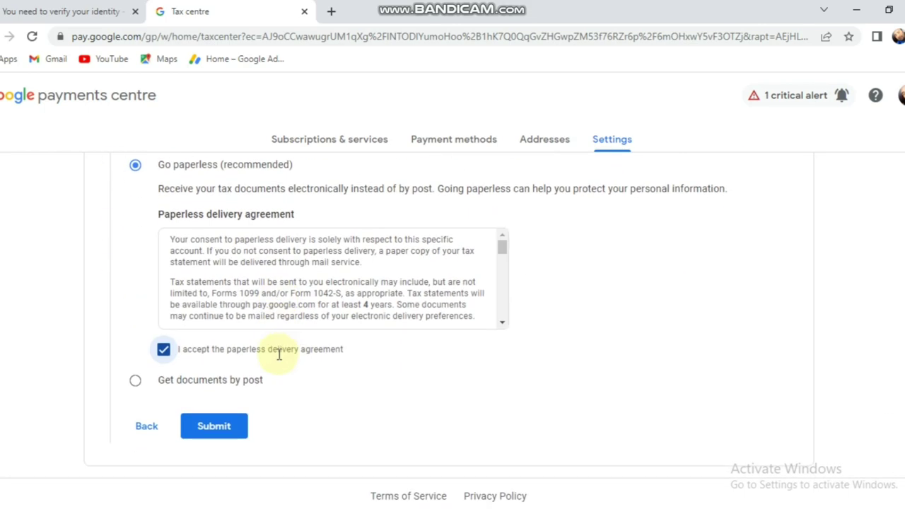
- Briefly choose postal delivery, then settle back on Go paperless (recommended)
{"action": "left_click", "coordinate": [136, 381]}
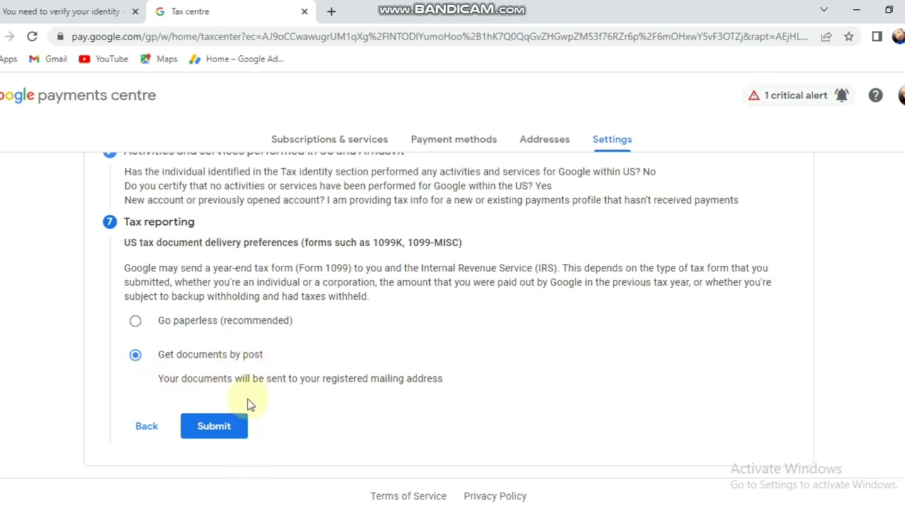
{"action": "left_click", "coordinate": [135, 322]}
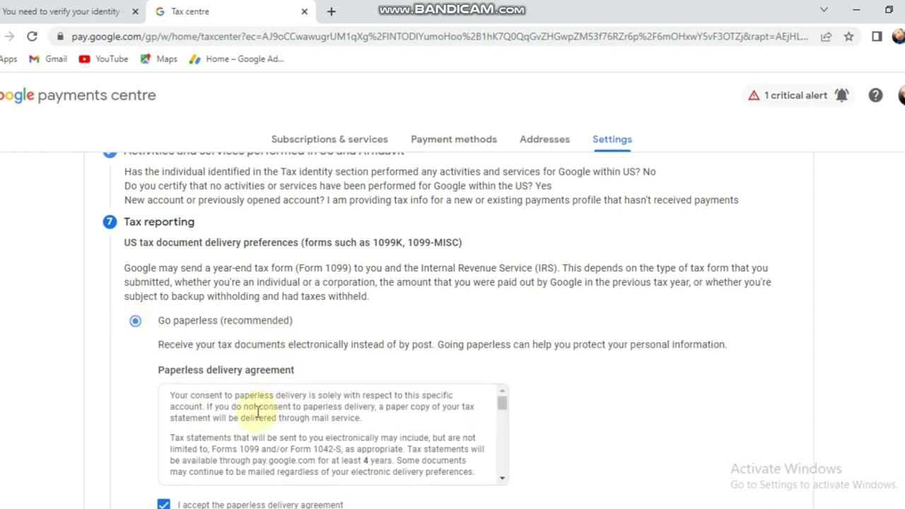
{"action": "scroll", "coordinate": [256, 417], "scroll_direction": "down", "scroll_amount": 1}
{"action": "scroll", "coordinate": [258, 410], "scroll_direction": "down", "scroll_amount": 3}
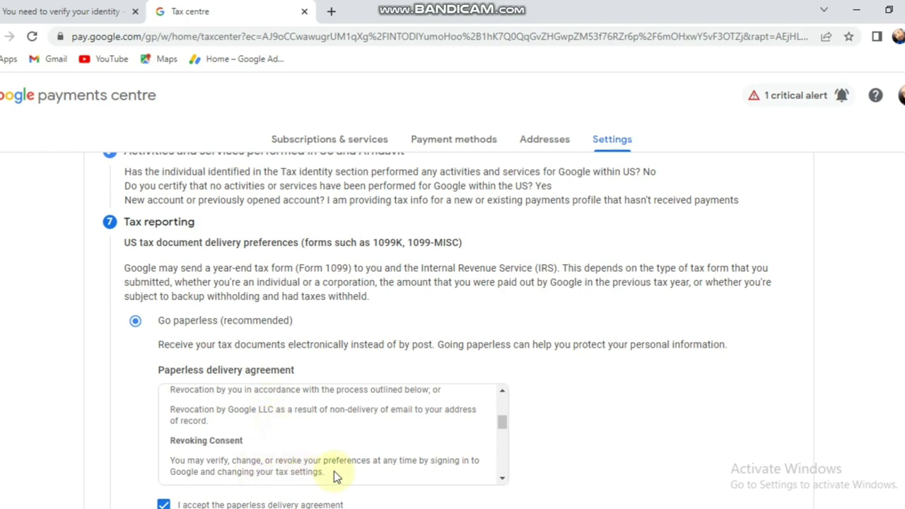
{"action": "scroll", "coordinate": [318, 463], "scroll_direction": "down", "scroll_amount": 6}
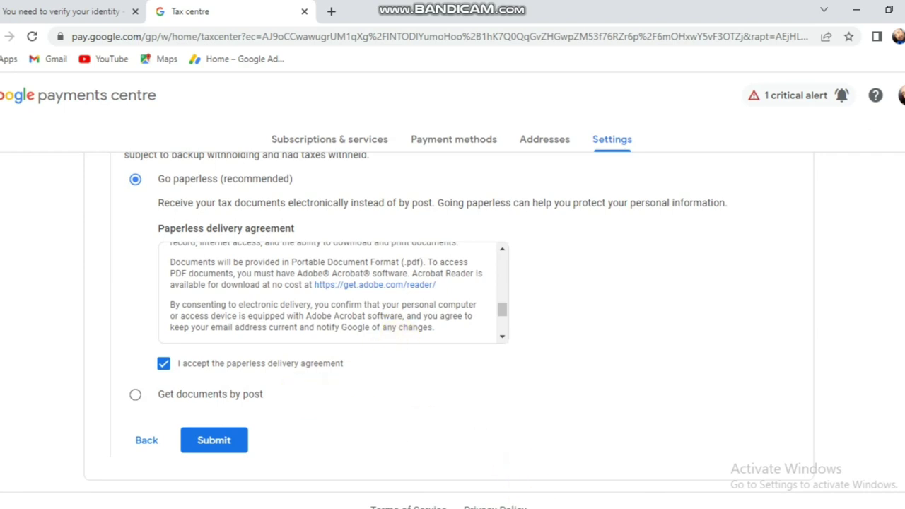
{"action": "left_click", "coordinate": [548, 503]}
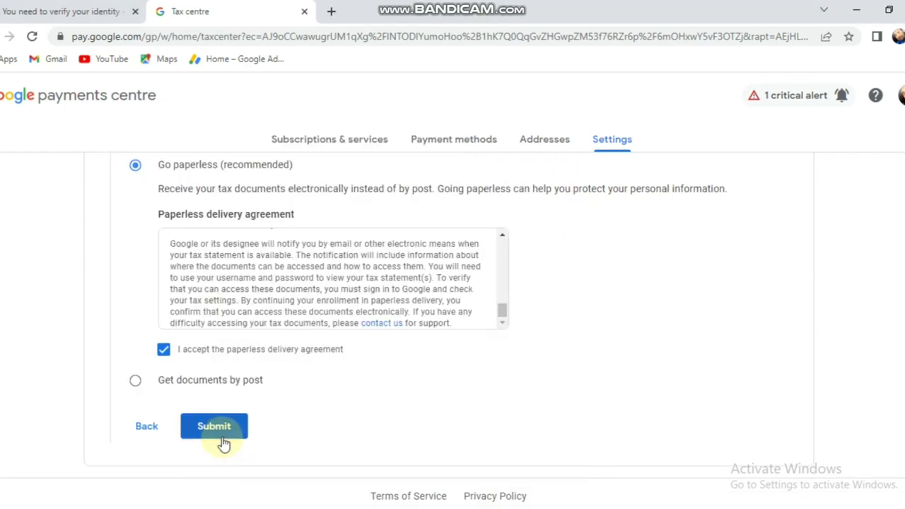
- Submit the W-8BEN and review it as Approved with 30%, 0% and 0% withholding rates
{"action": "left_click", "coordinate": [227, 432]}
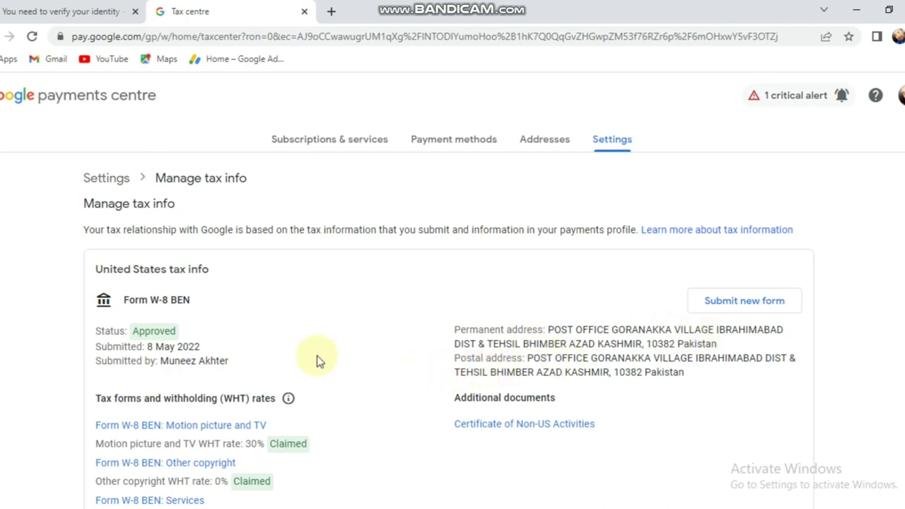
{"action": "scroll", "coordinate": [317, 360], "scroll_direction": "down", "scroll_amount": 1}
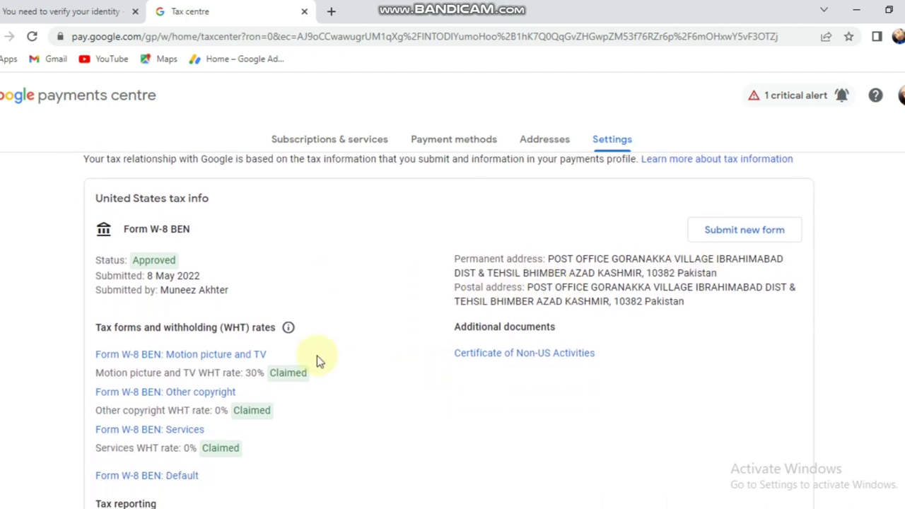
{"action": "scroll", "coordinate": [316, 359], "scroll_direction": "down", "scroll_amount": 3}
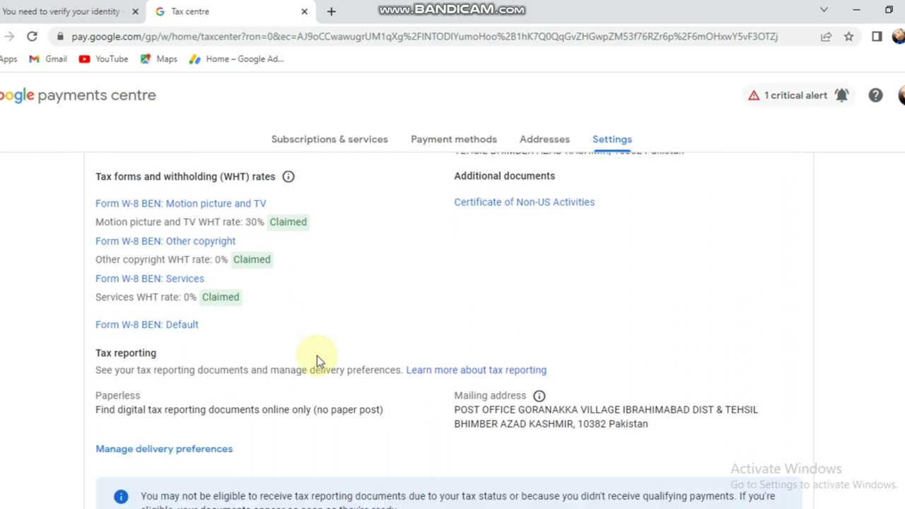
{"action": "scroll", "coordinate": [317, 356], "scroll_direction": "down", "scroll_amount": 1}
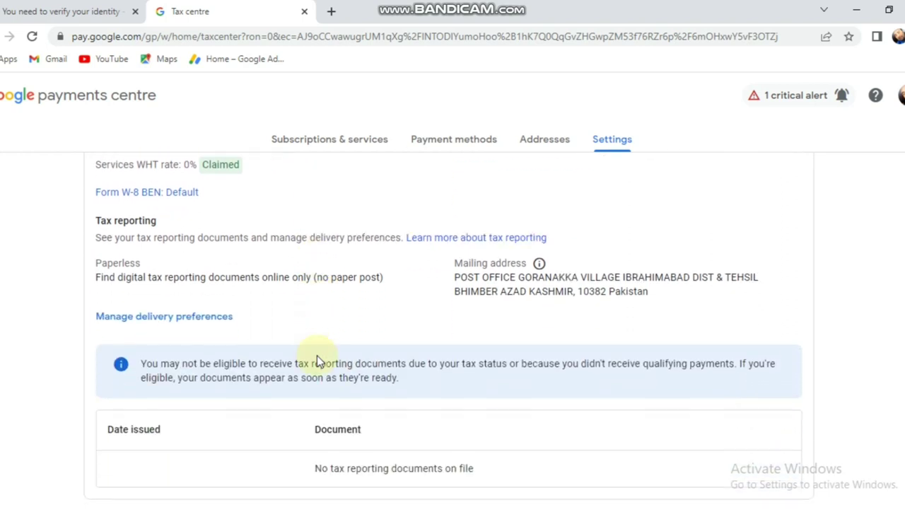
{"action": "scroll", "coordinate": [317, 355], "scroll_direction": "down", "scroll_amount": 1}
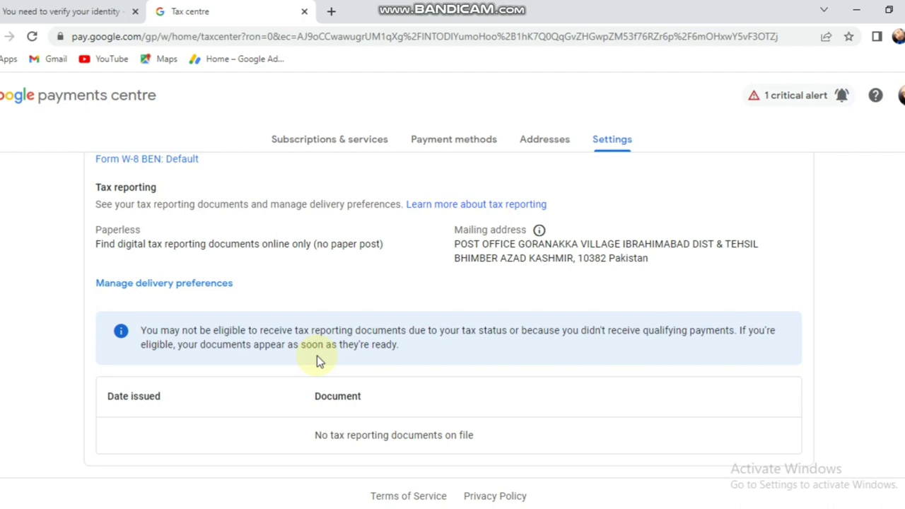
- Open the Gmail inbox email 'Your tax information has been approved' and follow View tax info
{"action": "left_click", "coordinate": [112, 9]}
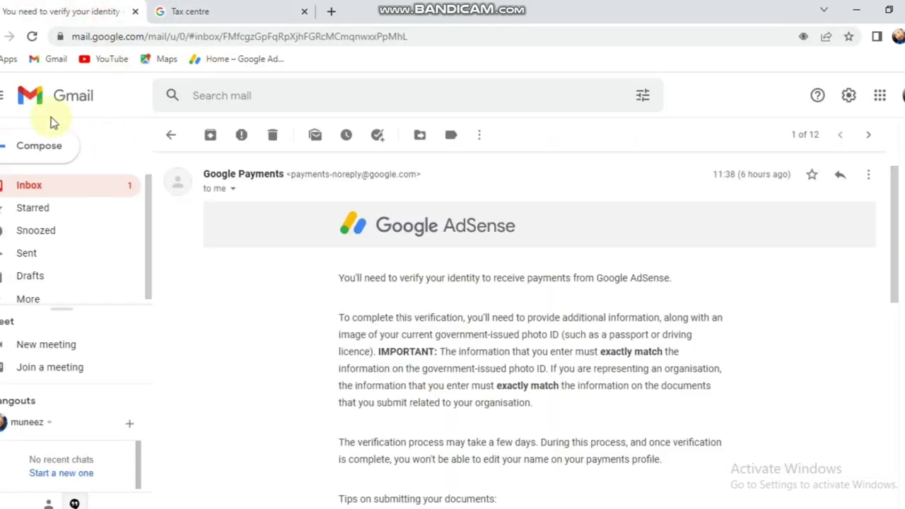
{"action": "left_click", "coordinate": [37, 191]}
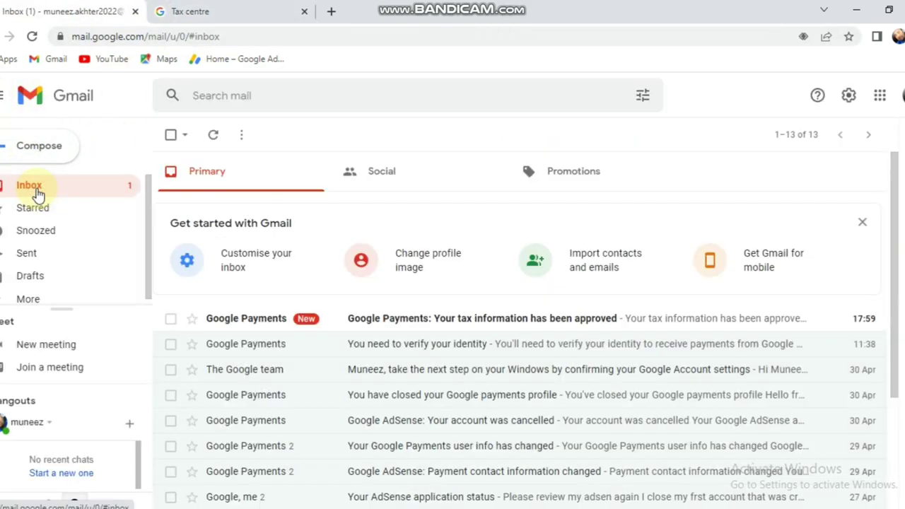
{"action": "left_click", "coordinate": [504, 319]}
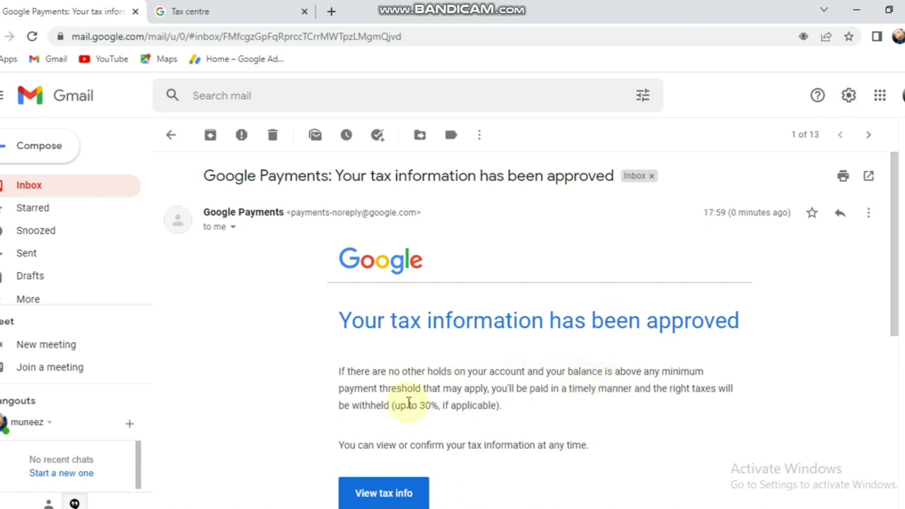
{"action": "scroll", "coordinate": [408, 403], "scroll_direction": "down", "scroll_amount": 5}
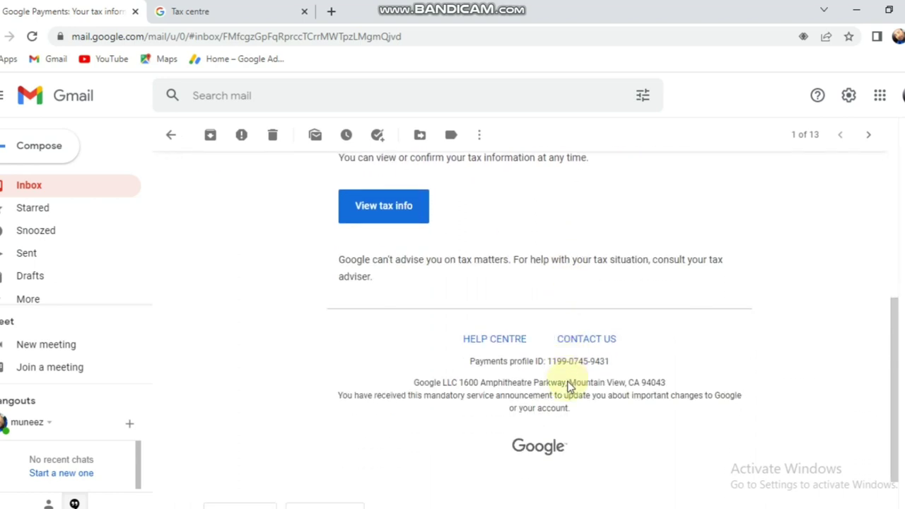
{"action": "scroll", "coordinate": [528, 361], "scroll_direction": "up", "scroll_amount": 3}
{"action": "left_click", "coordinate": [385, 358]}
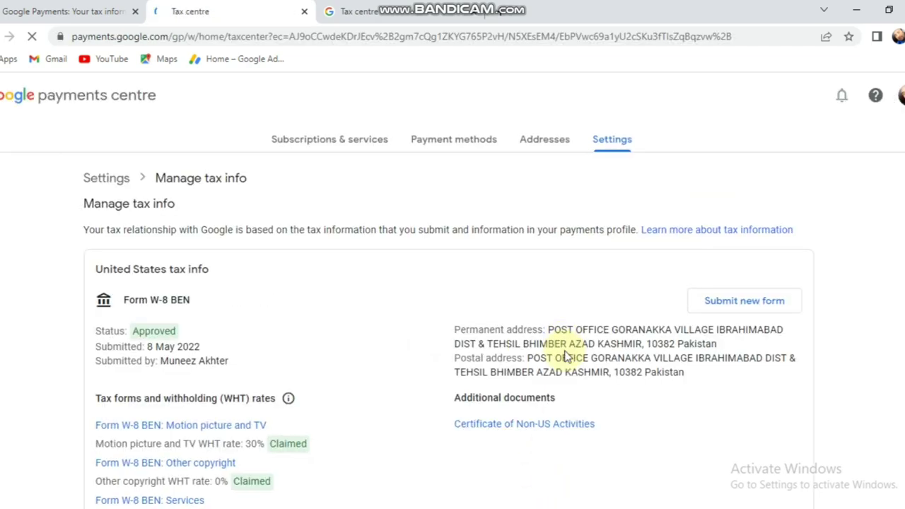
{"action": "scroll", "coordinate": [396, 337], "scroll_direction": "down", "scroll_amount": 2}
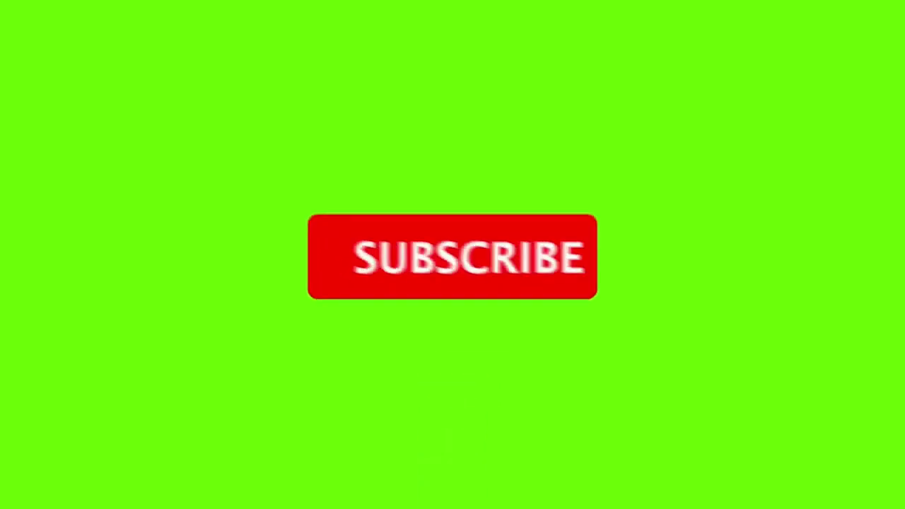